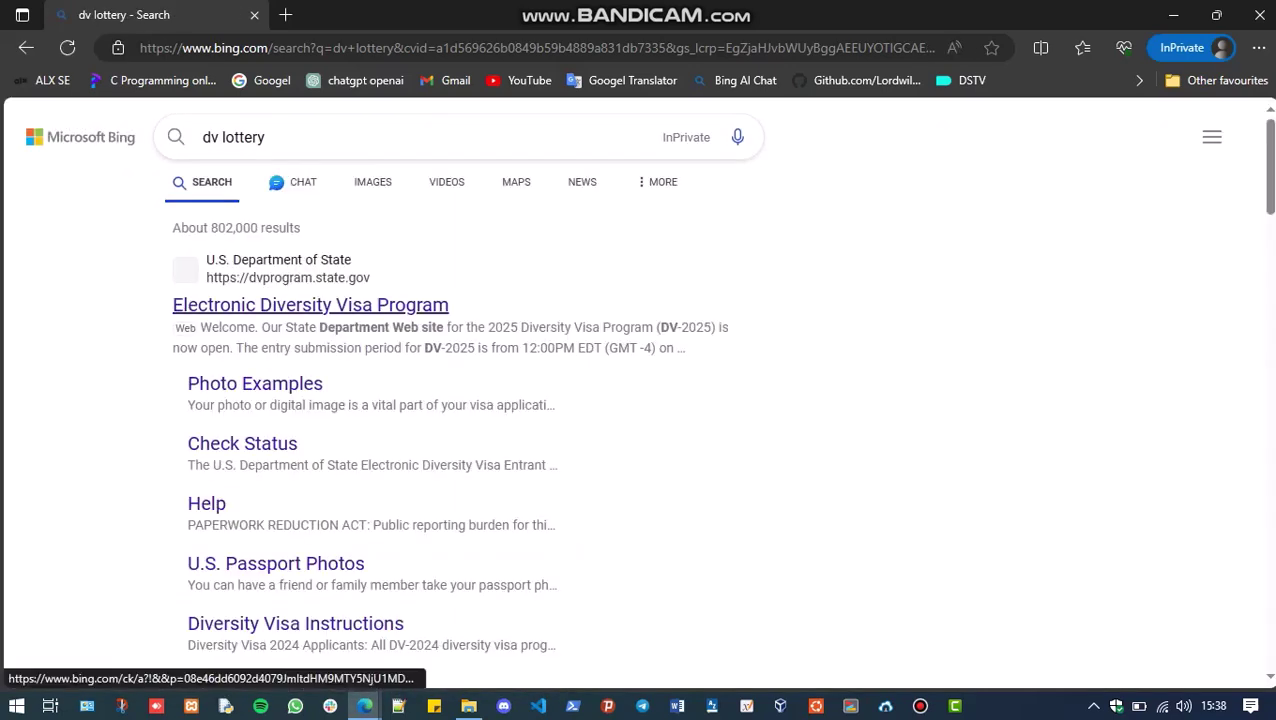
Open the Electronic Diversity Visa Program result for dvprogram.state.gov from the Bing 'dv lottery' search
click(310, 305)
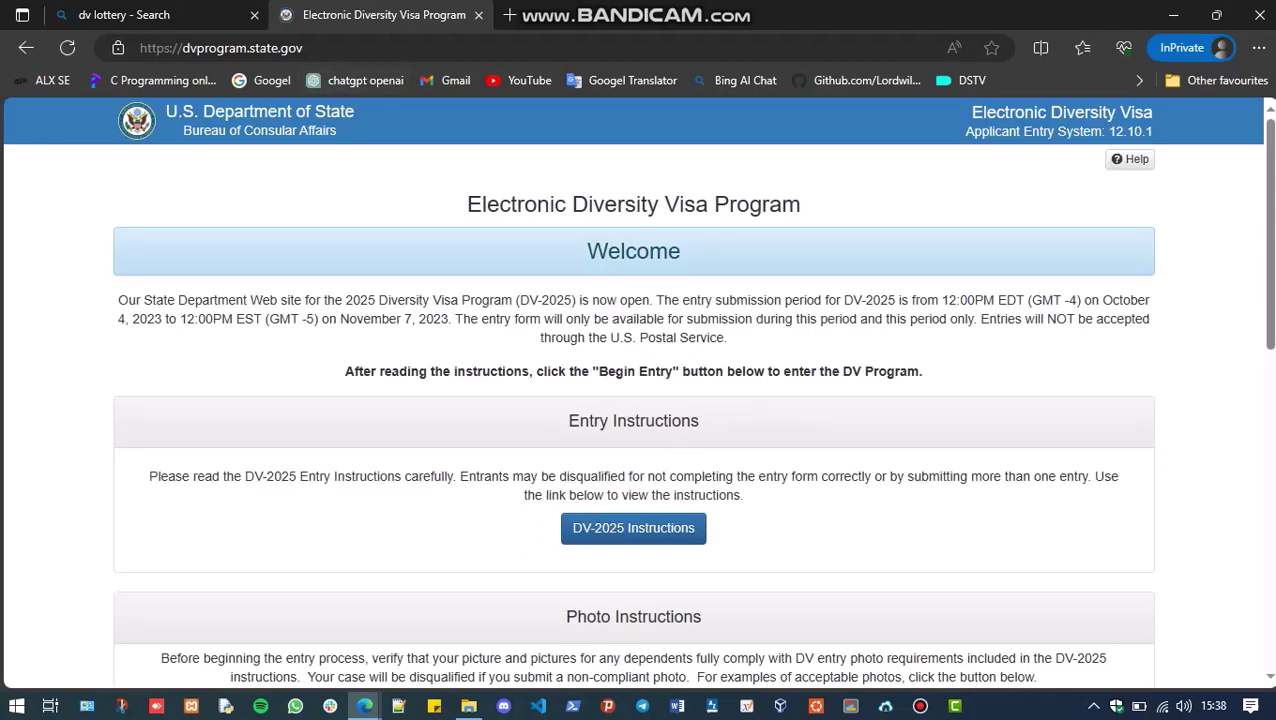
Begin a new DV-2025 entry from the Entry Form section of the welcome page
scroll(637, 392, down, 5)
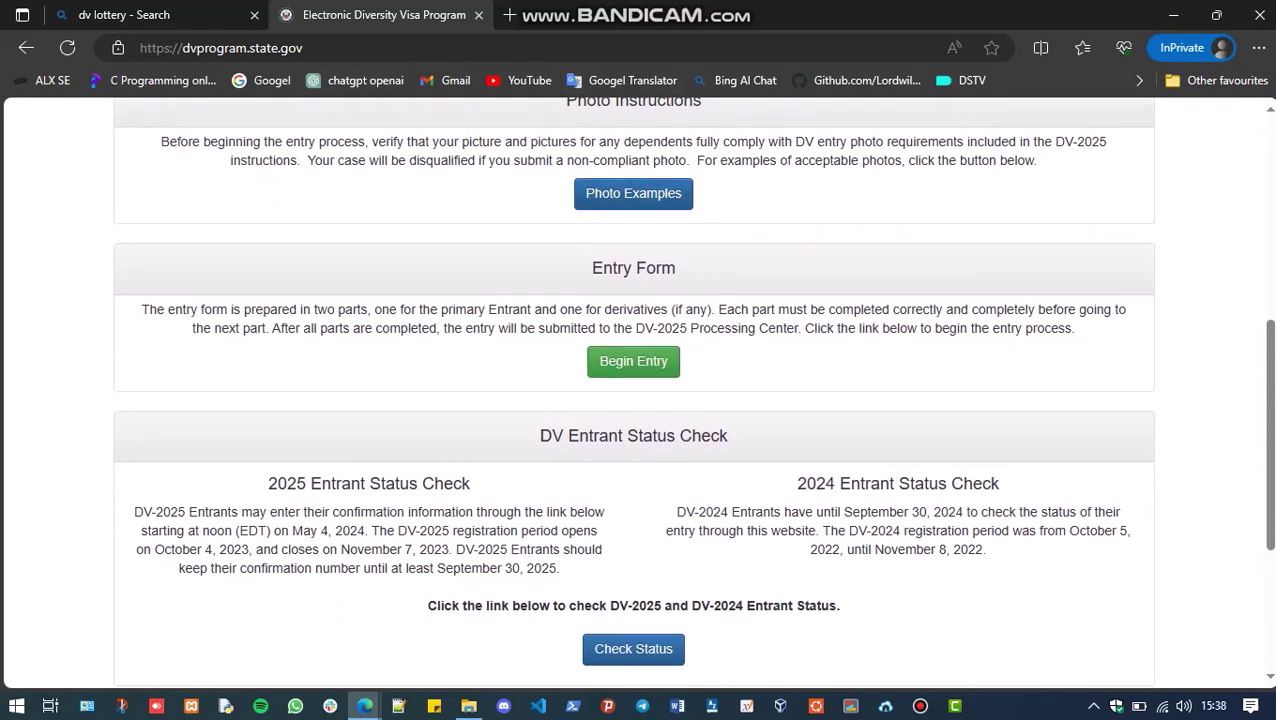
click(633, 361)
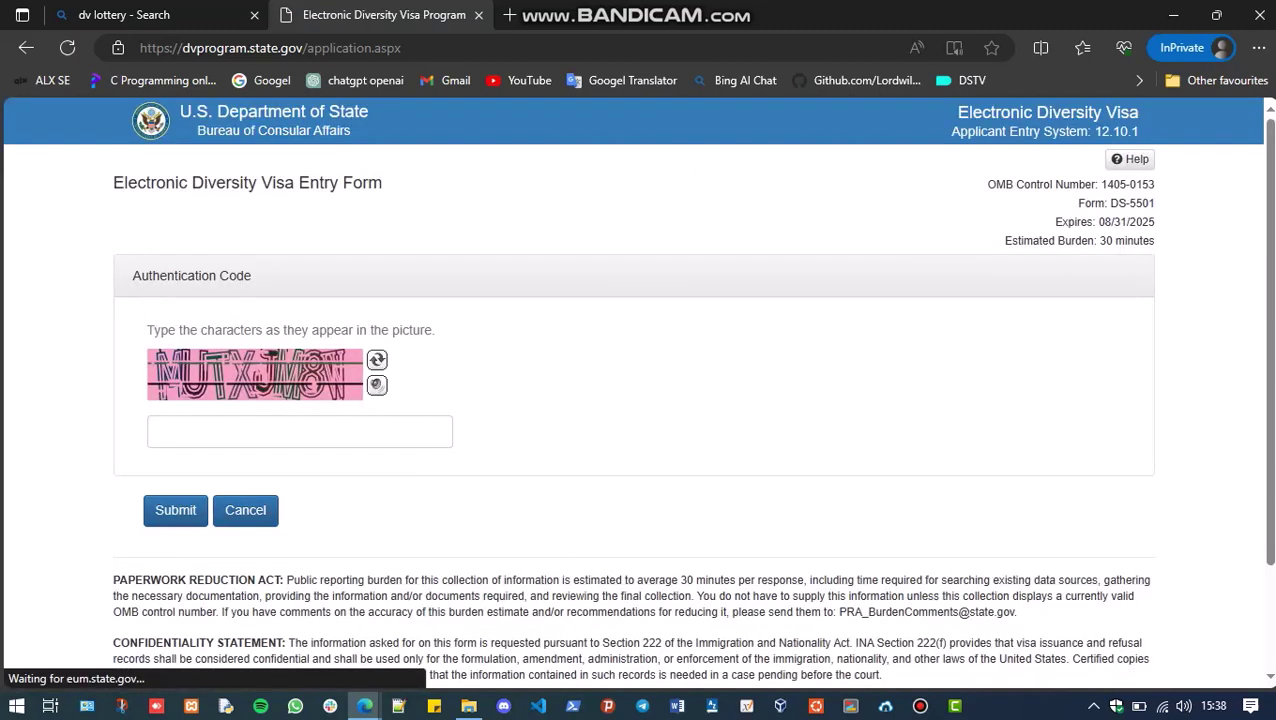
Enter the authentication code shown in the picture into the captcha field
click(300, 431)
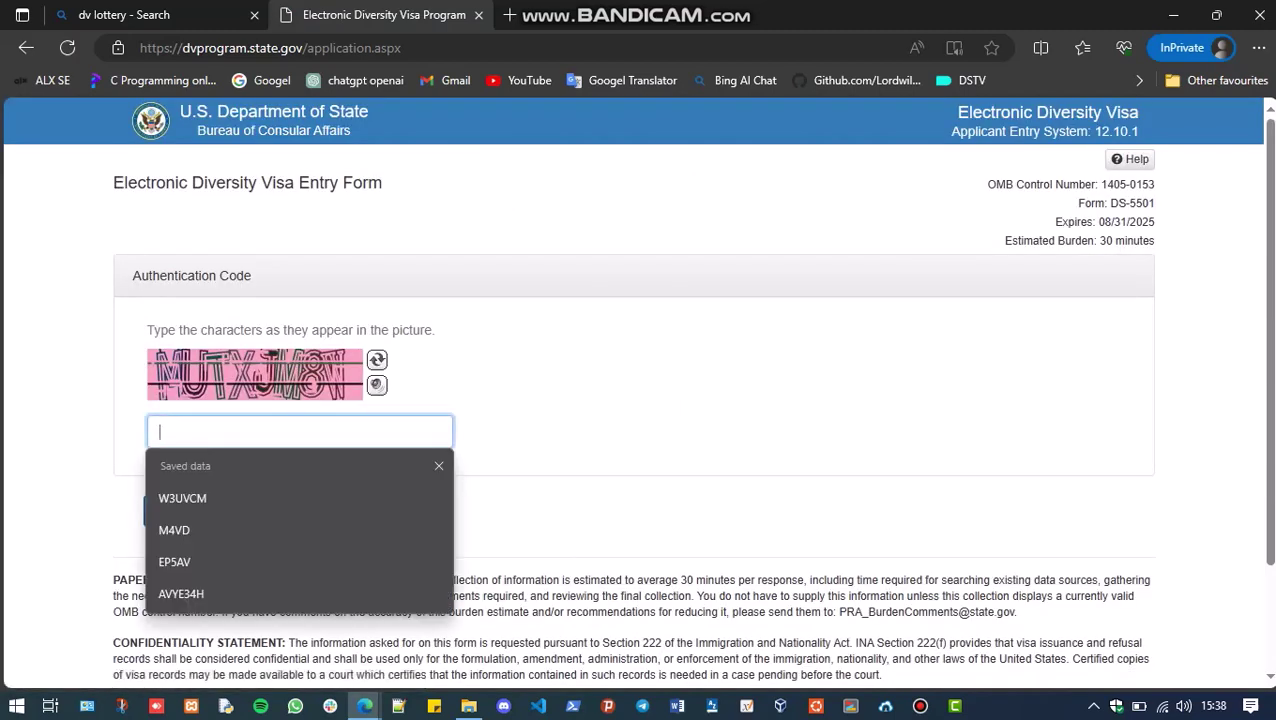
text(MU)
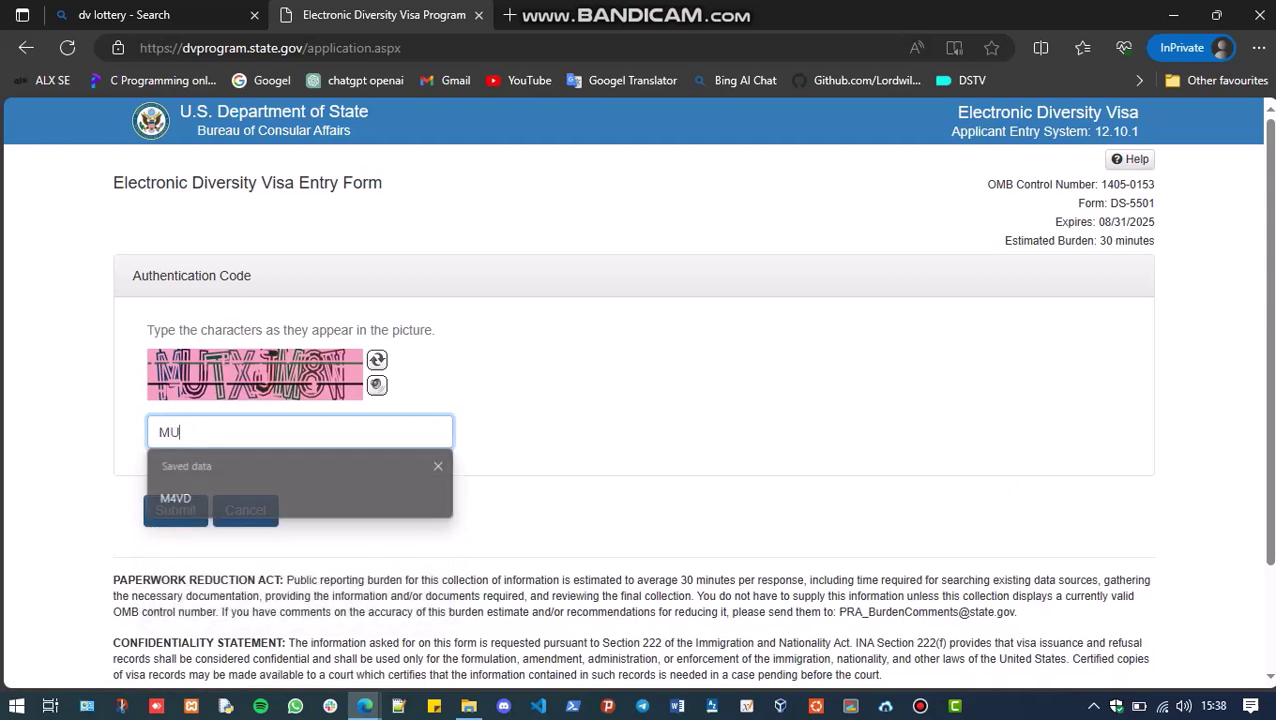
text(T)
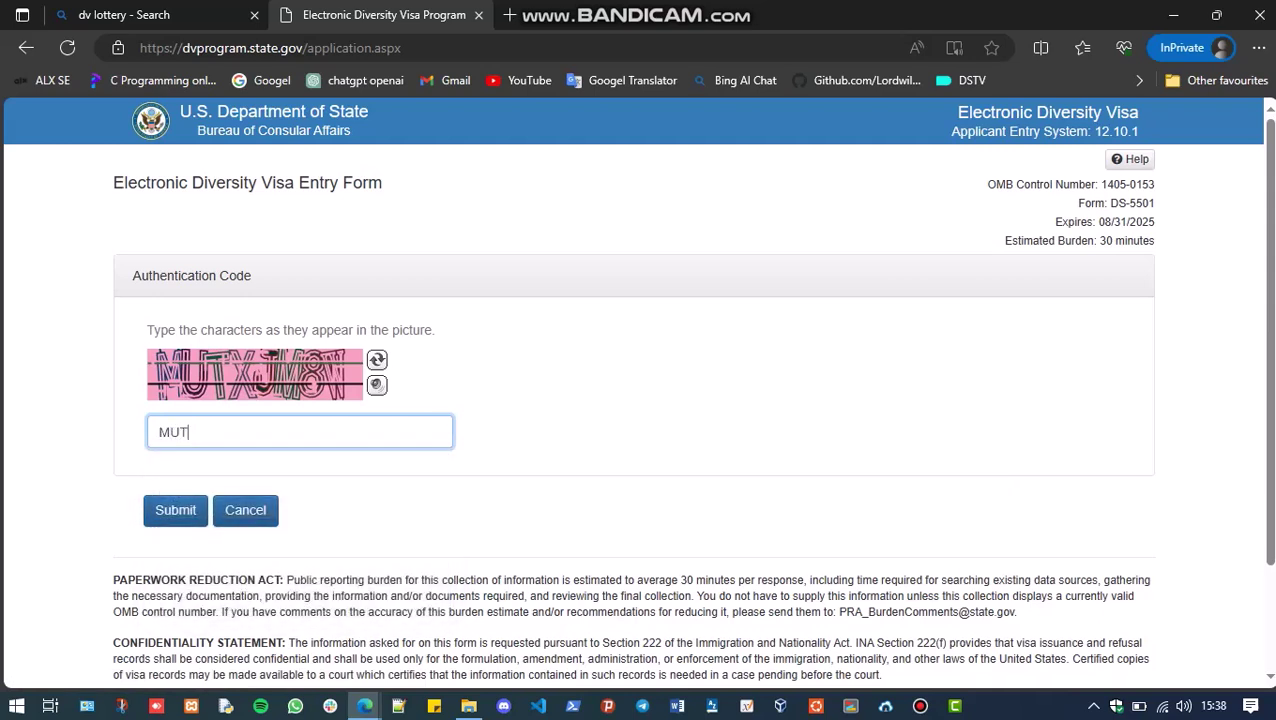
text(XJM8W)
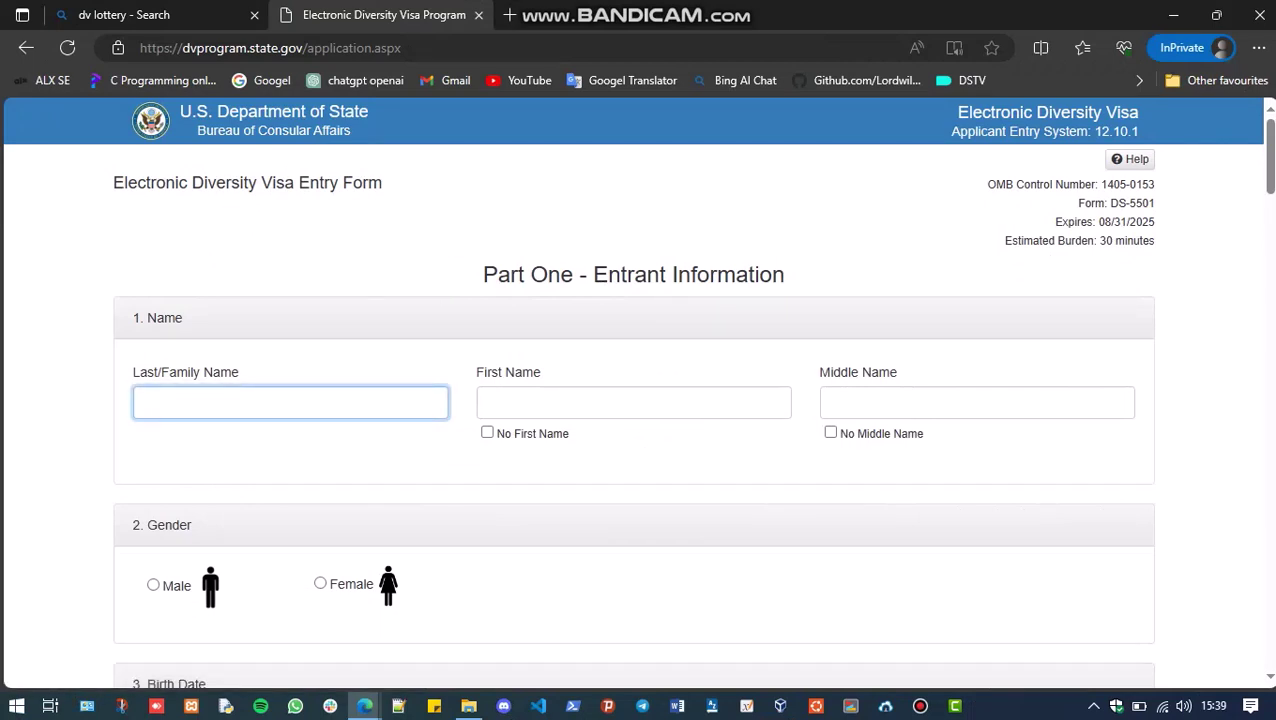
Enter the entrant's last, first and middle names and set gender to Male
click(633, 402)
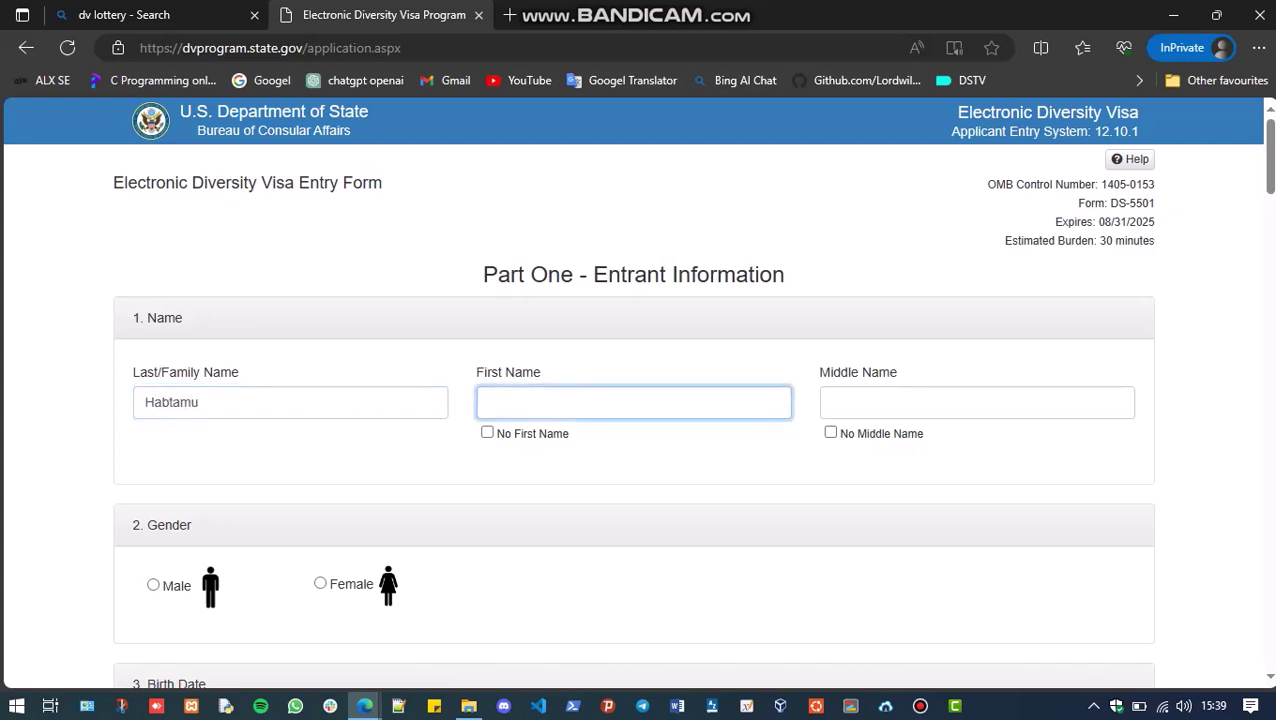
click(831, 402)
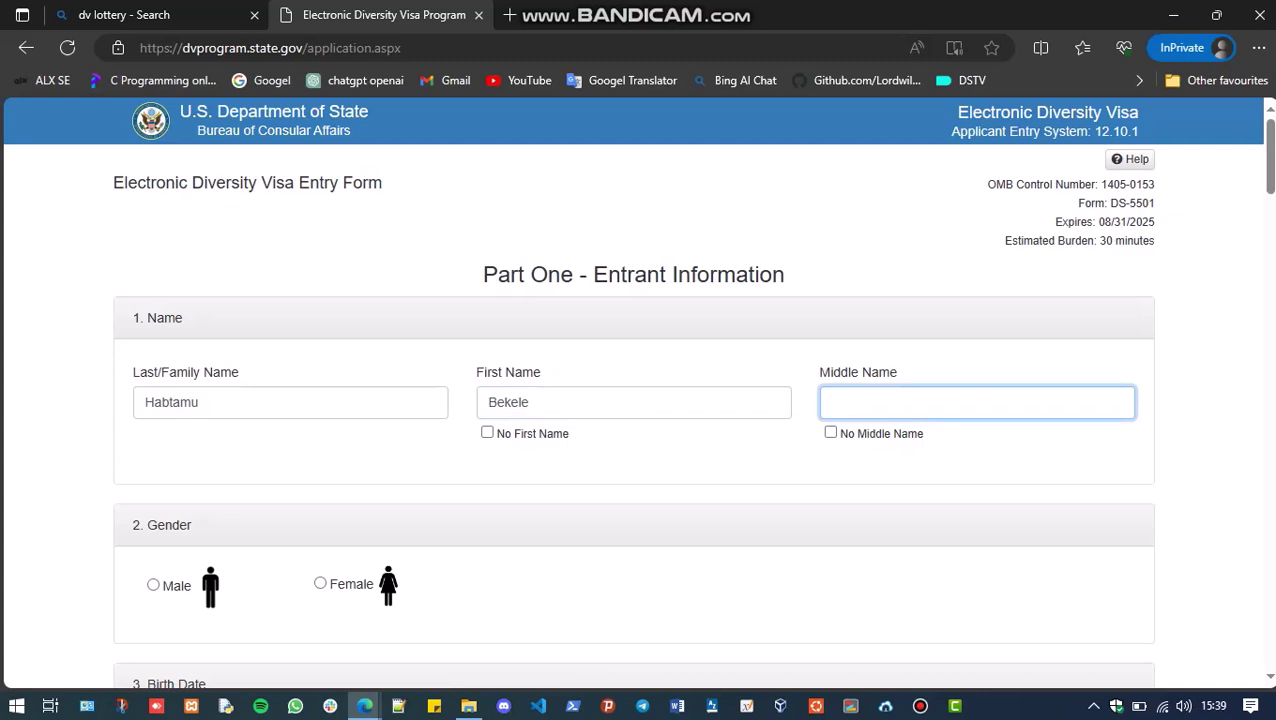
click(153, 584)
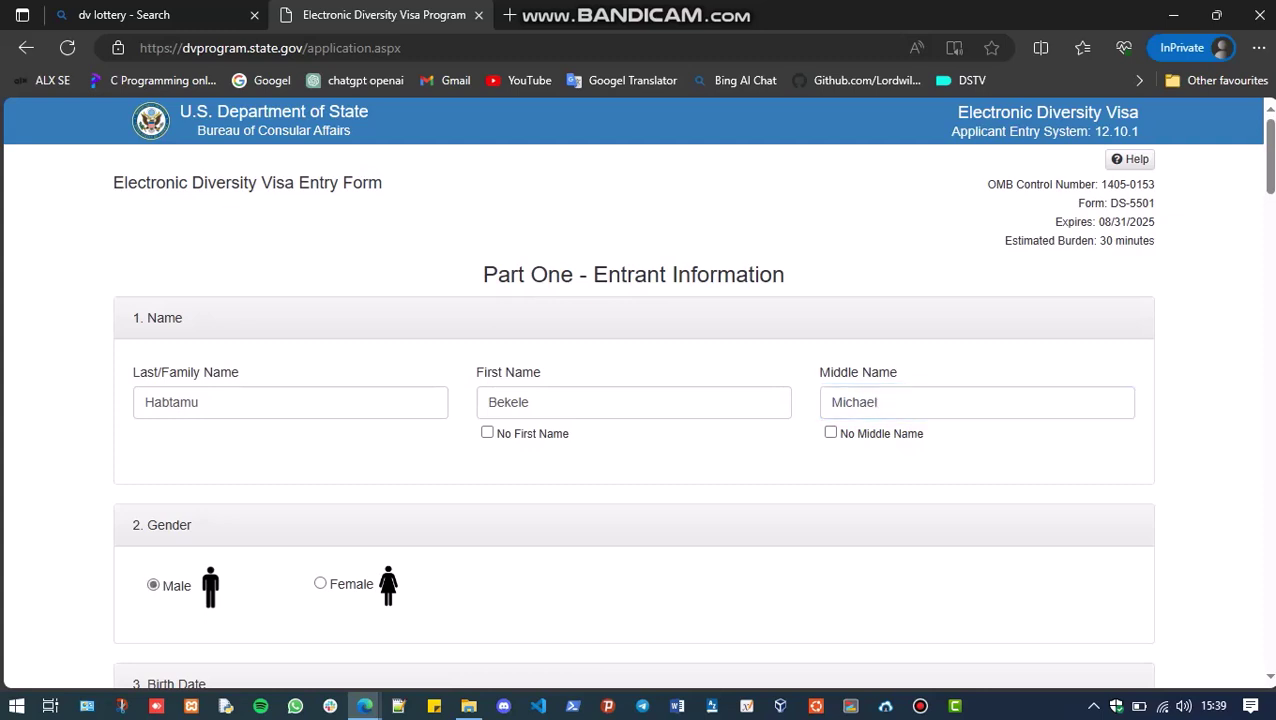
scroll(637, 391, down, 3)
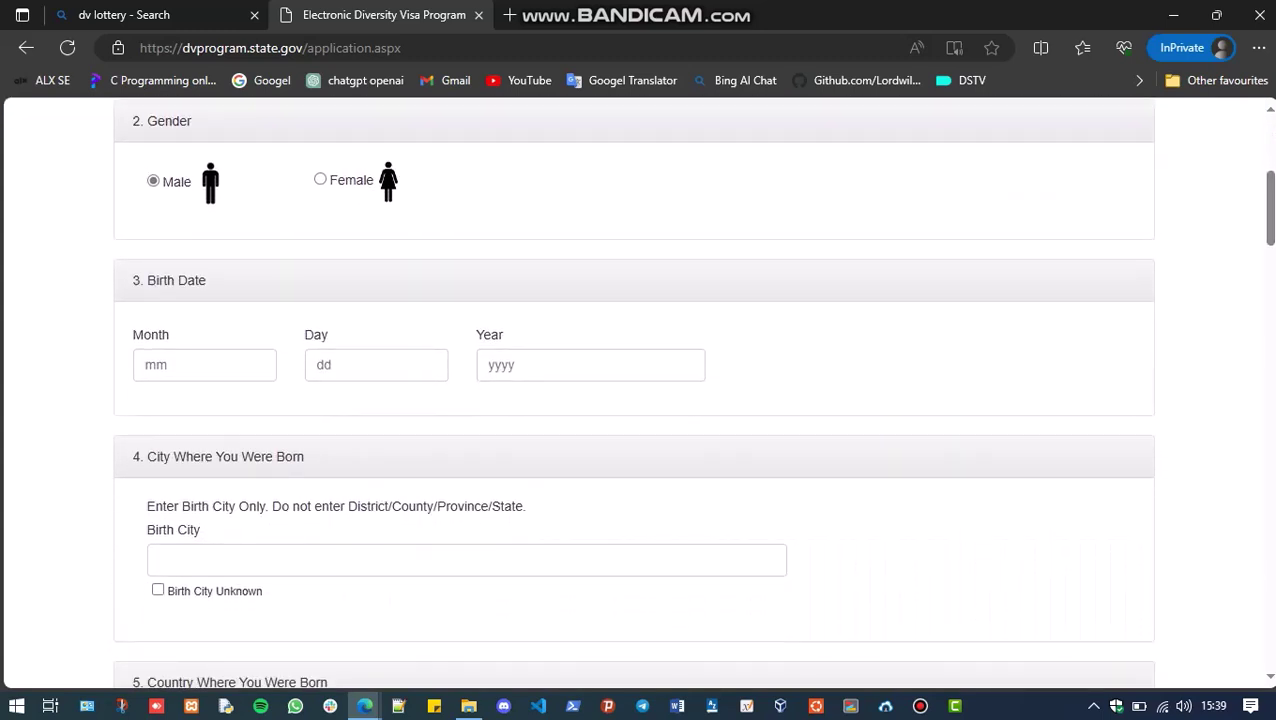
Enter the birth date as month 11, day 22, year 1990
click(204, 365)
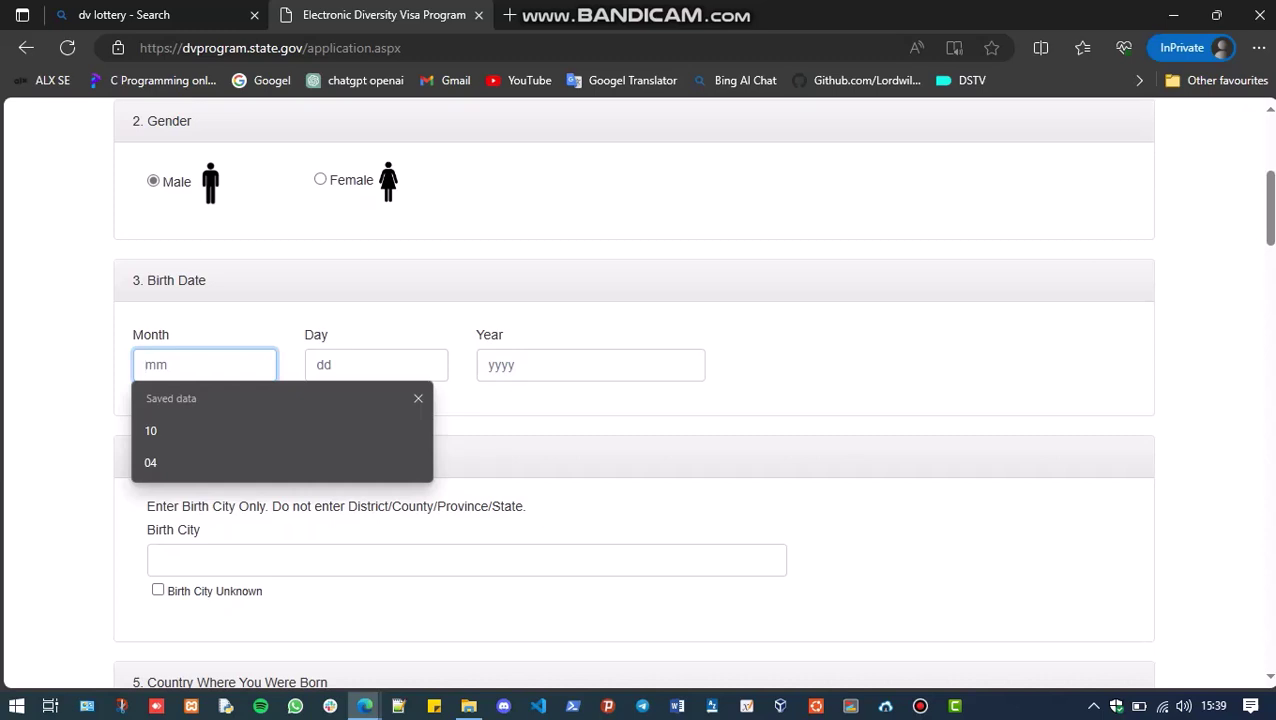
text(11)
key(Tab)
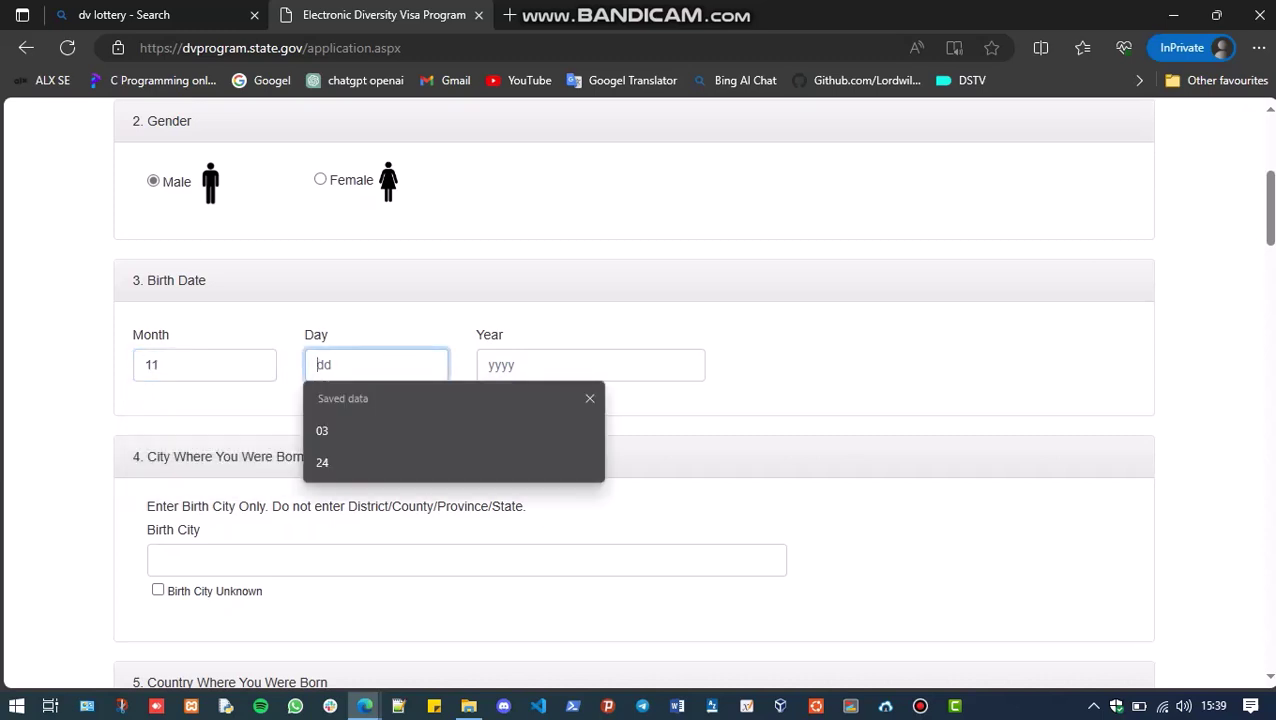
text(22)
key(Tab)
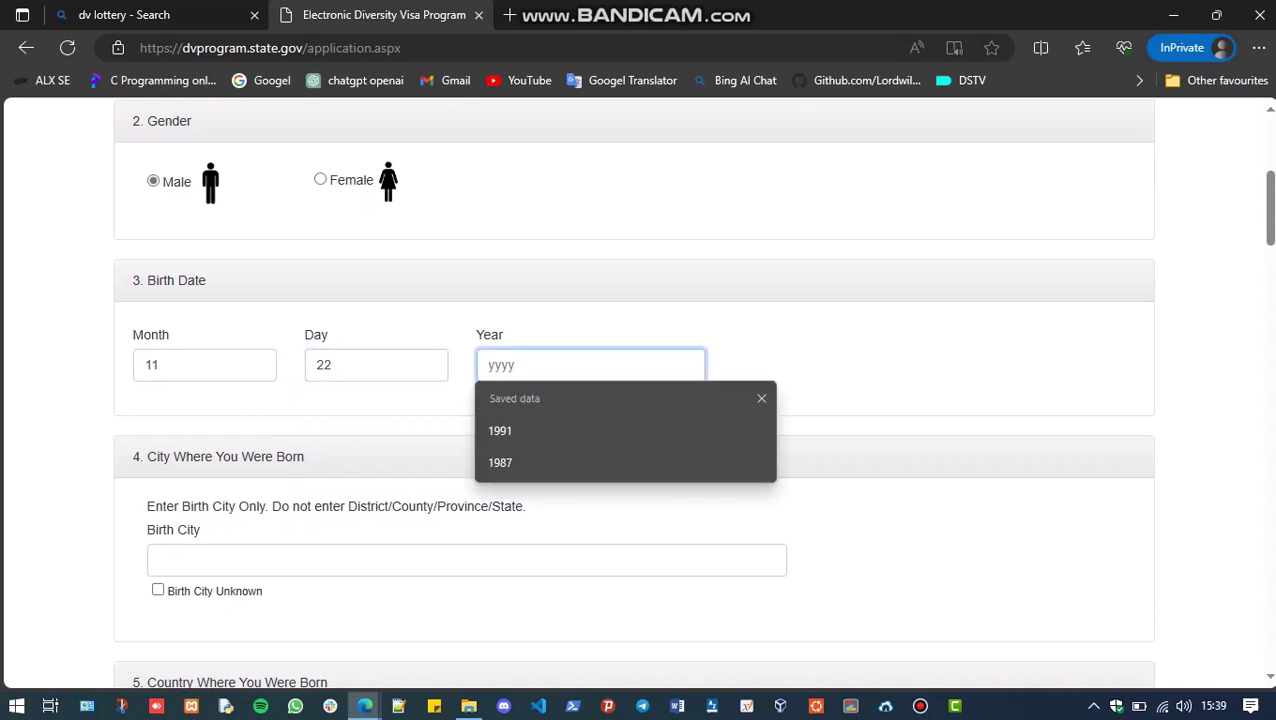
key(Down)
key(Return)
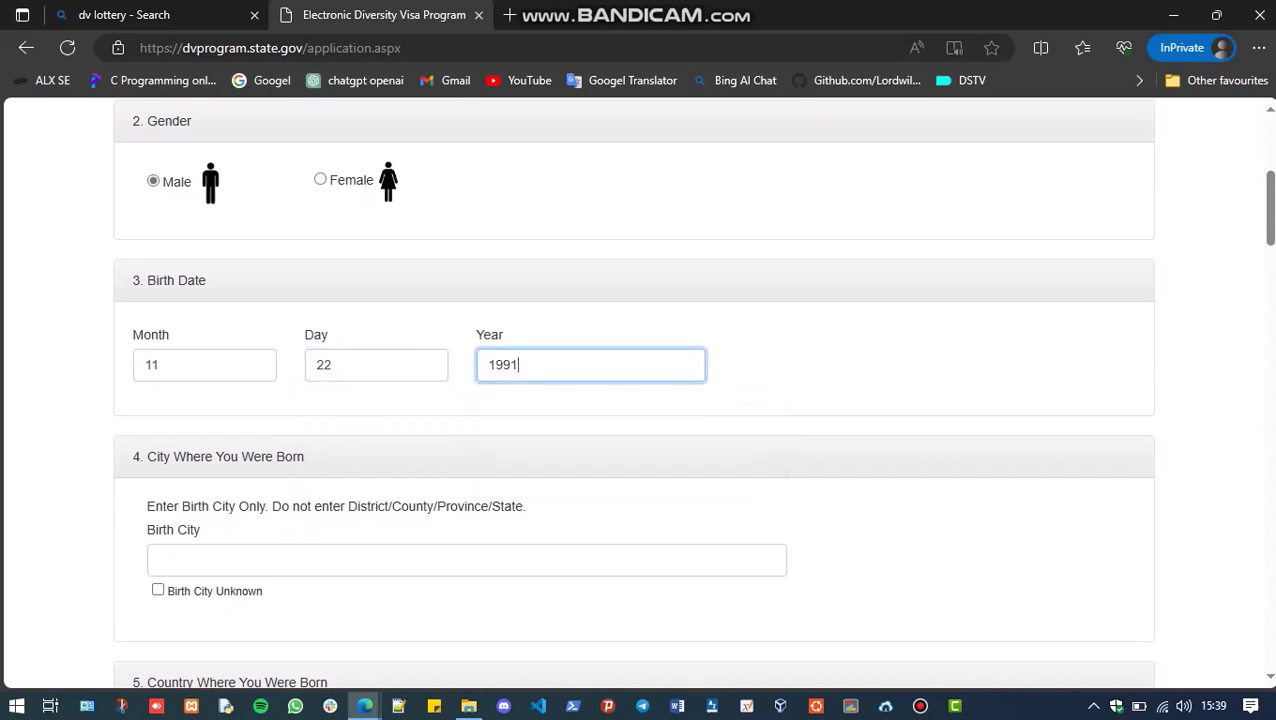
key(BackSpace)
text(0)
key(Tab)
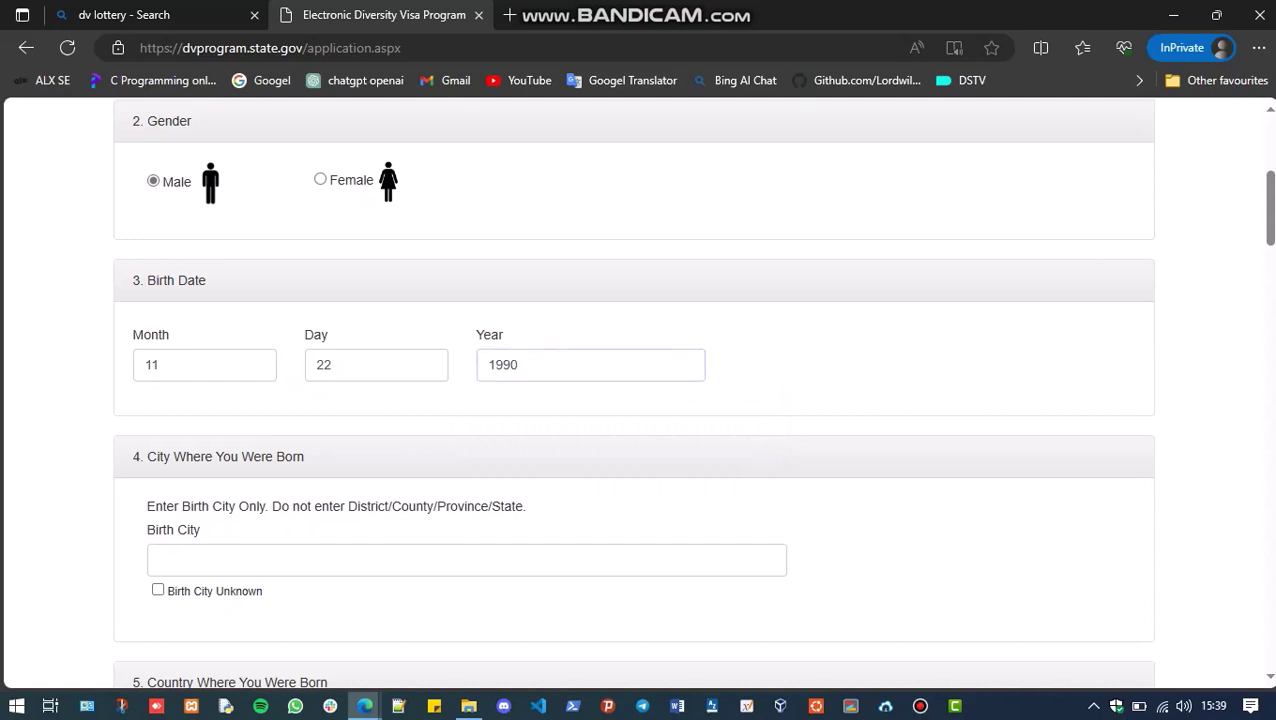
Enter birth city Addis Ababa and choose Ethiopia as the country of birth
click(160, 560)
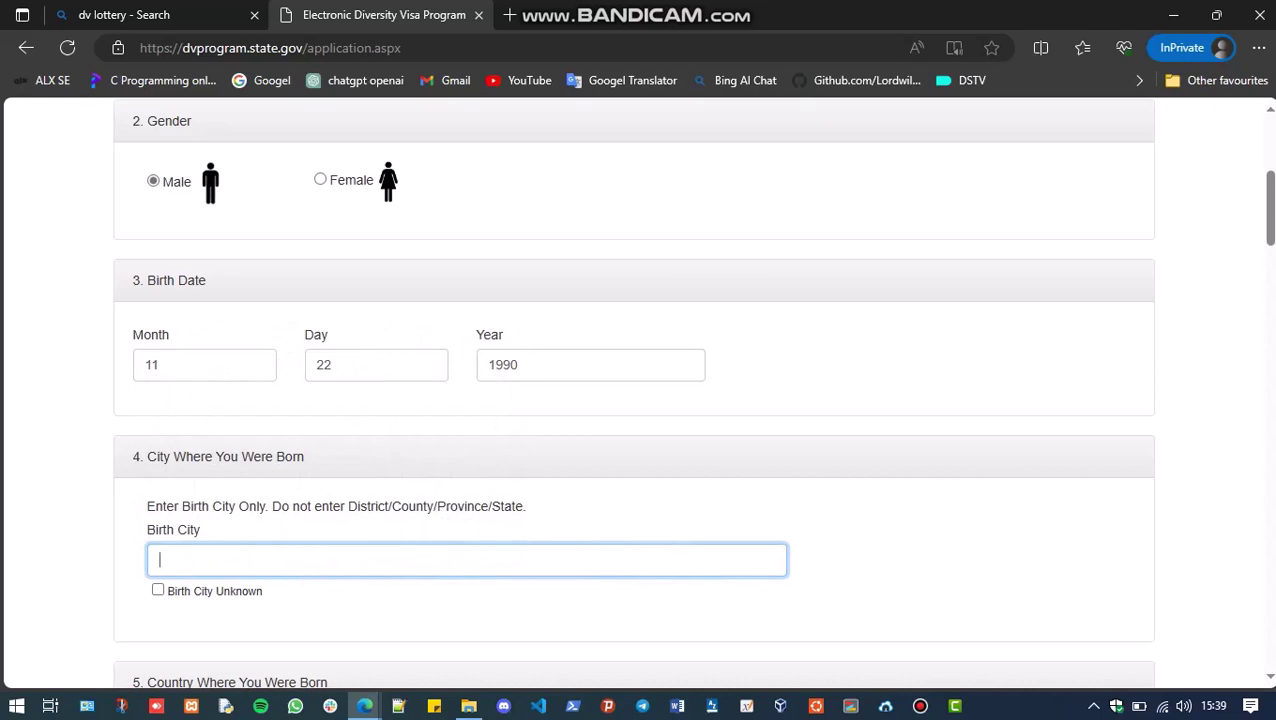
text(Addis Ababa)
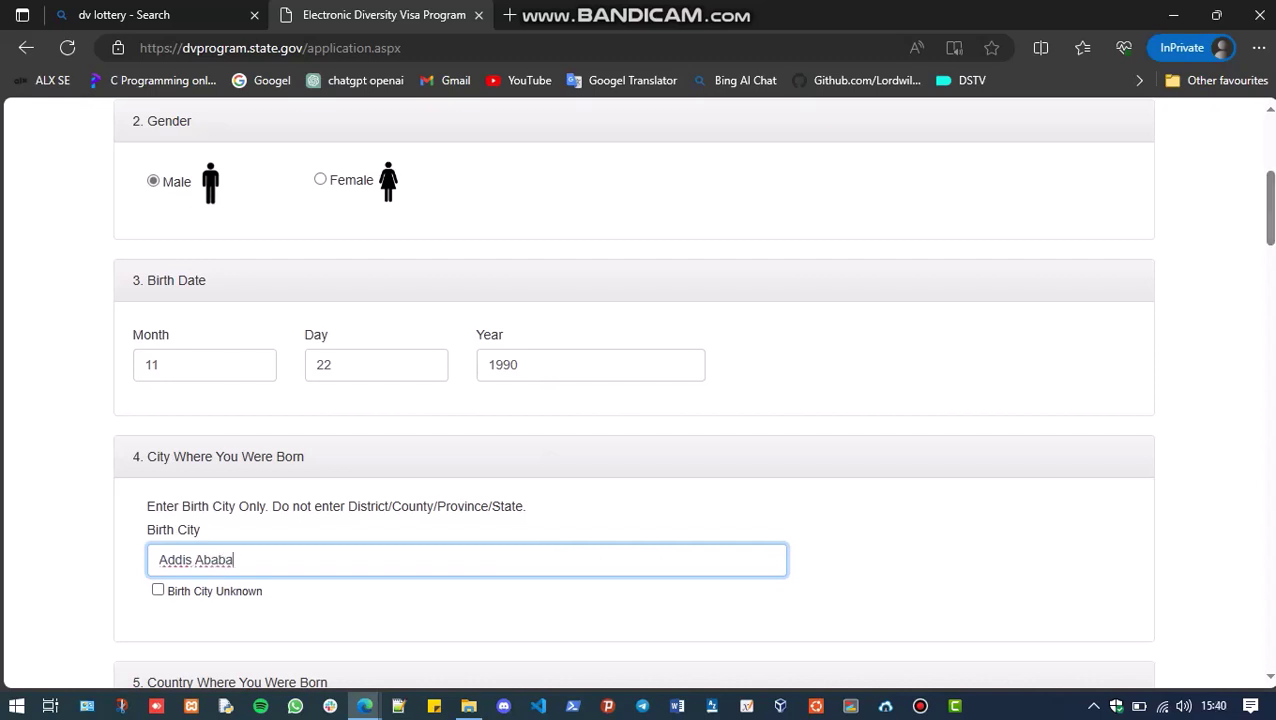
scroll(640, 390, down, 5)
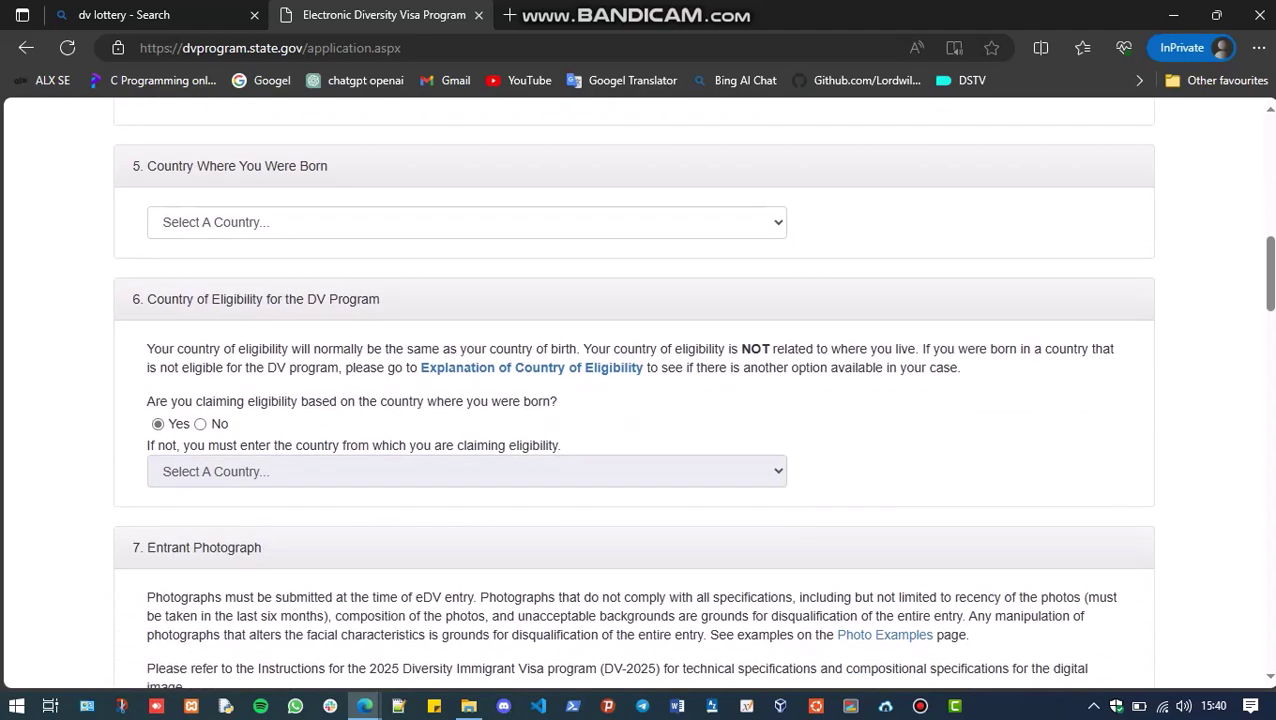
click(466, 222)
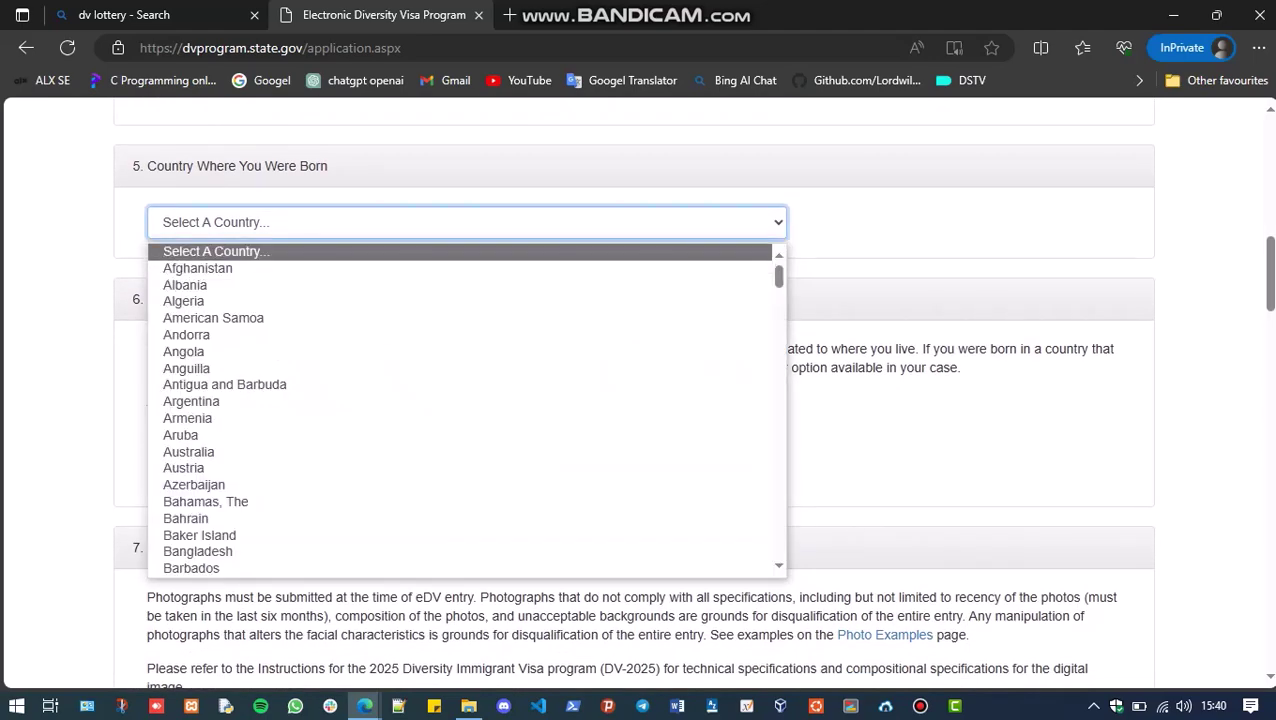
text(eth)
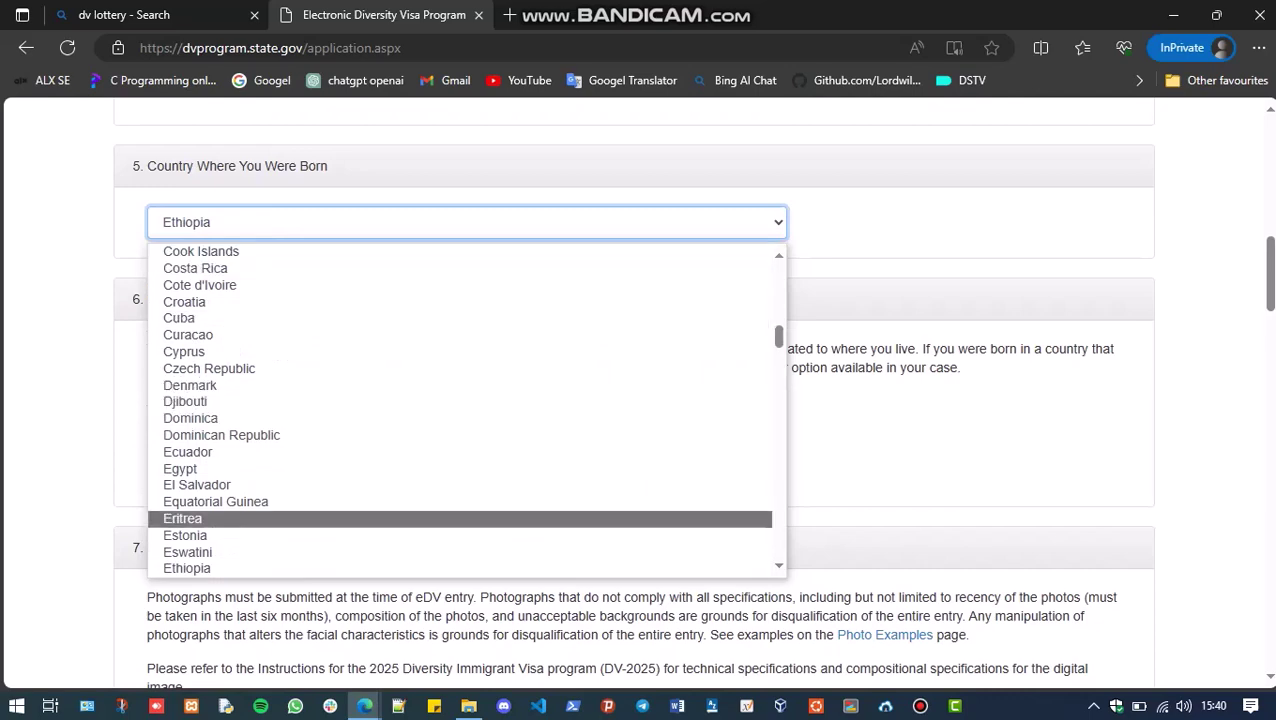
key(Return)
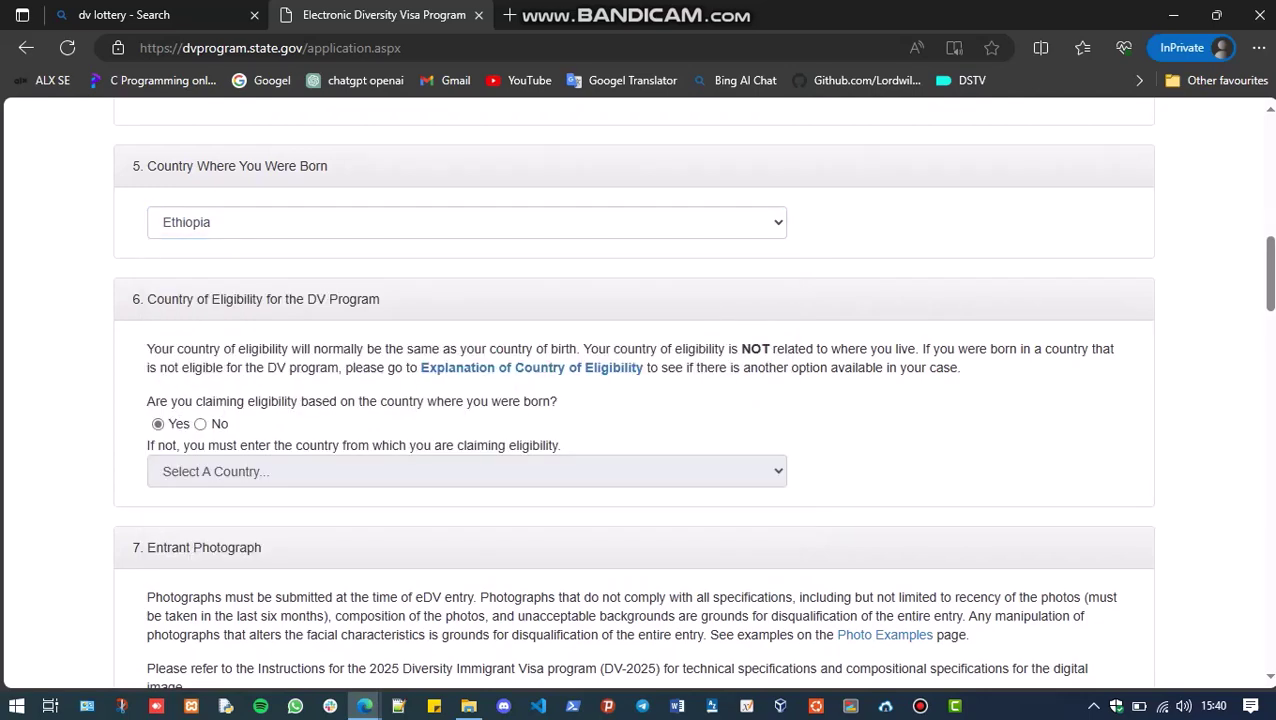
scroll(633, 395, up, 5)
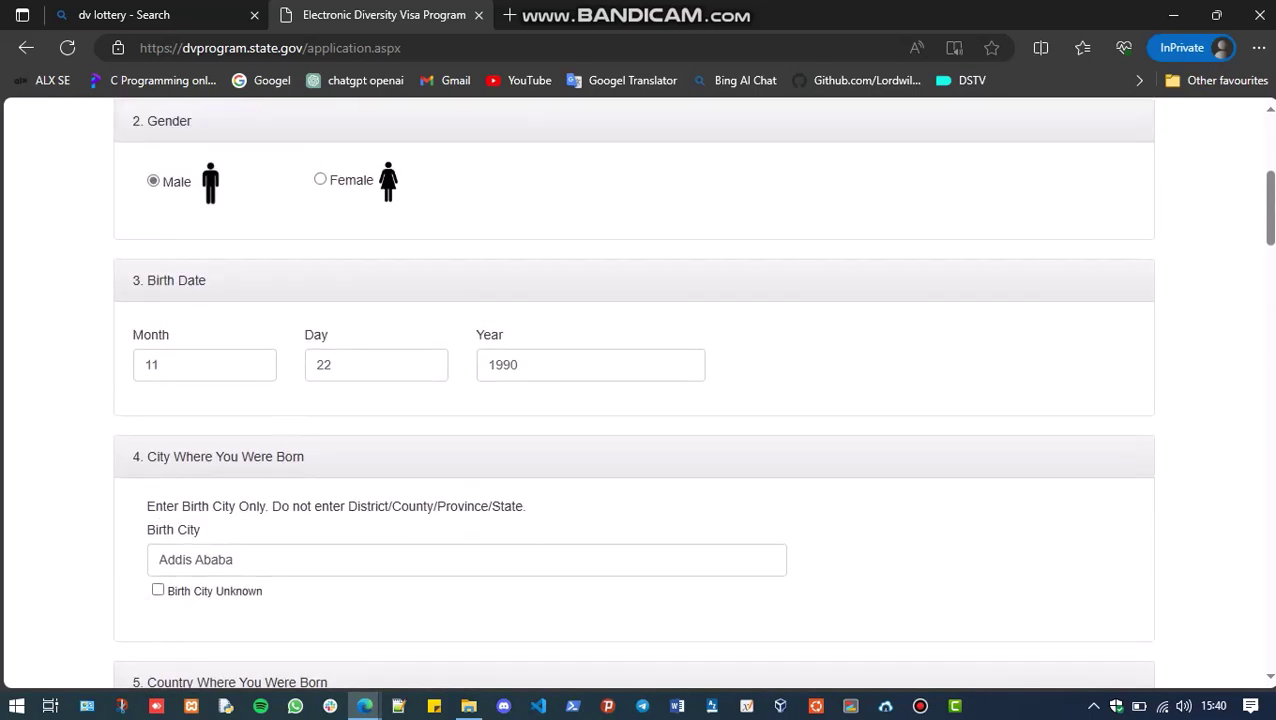
scroll(633, 395, down, 5)
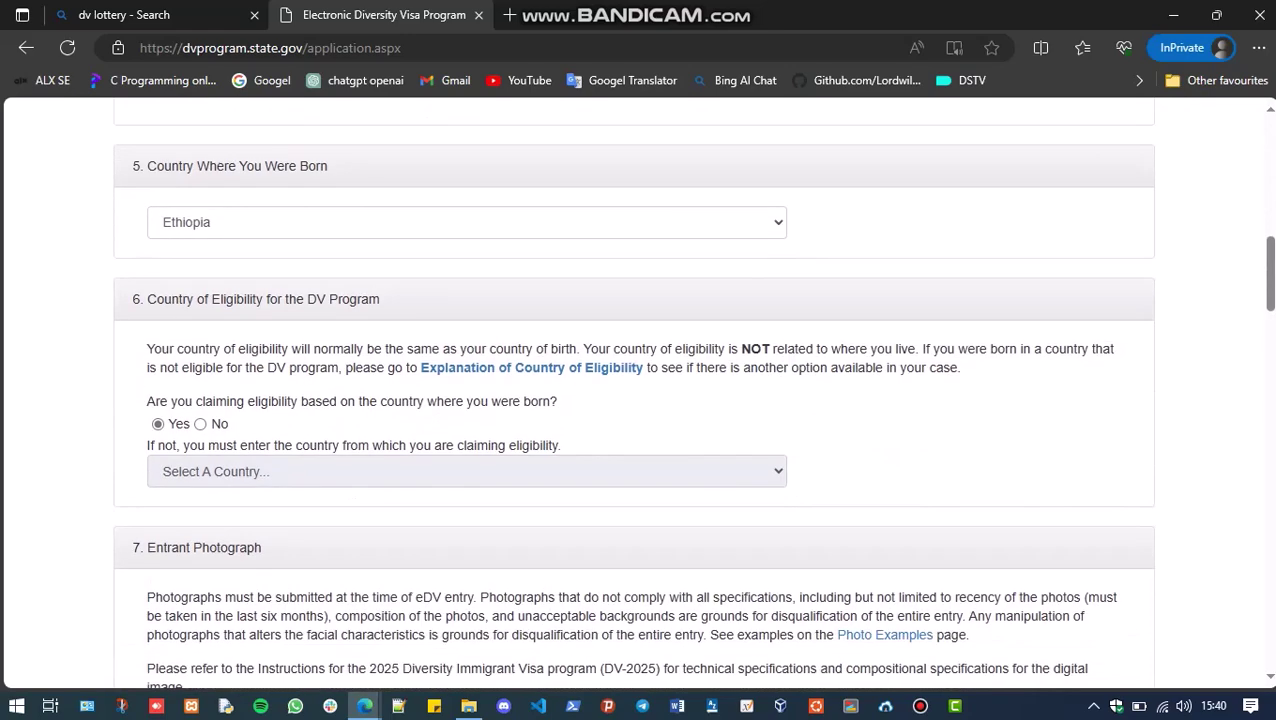
scroll(633, 395, down, 5)
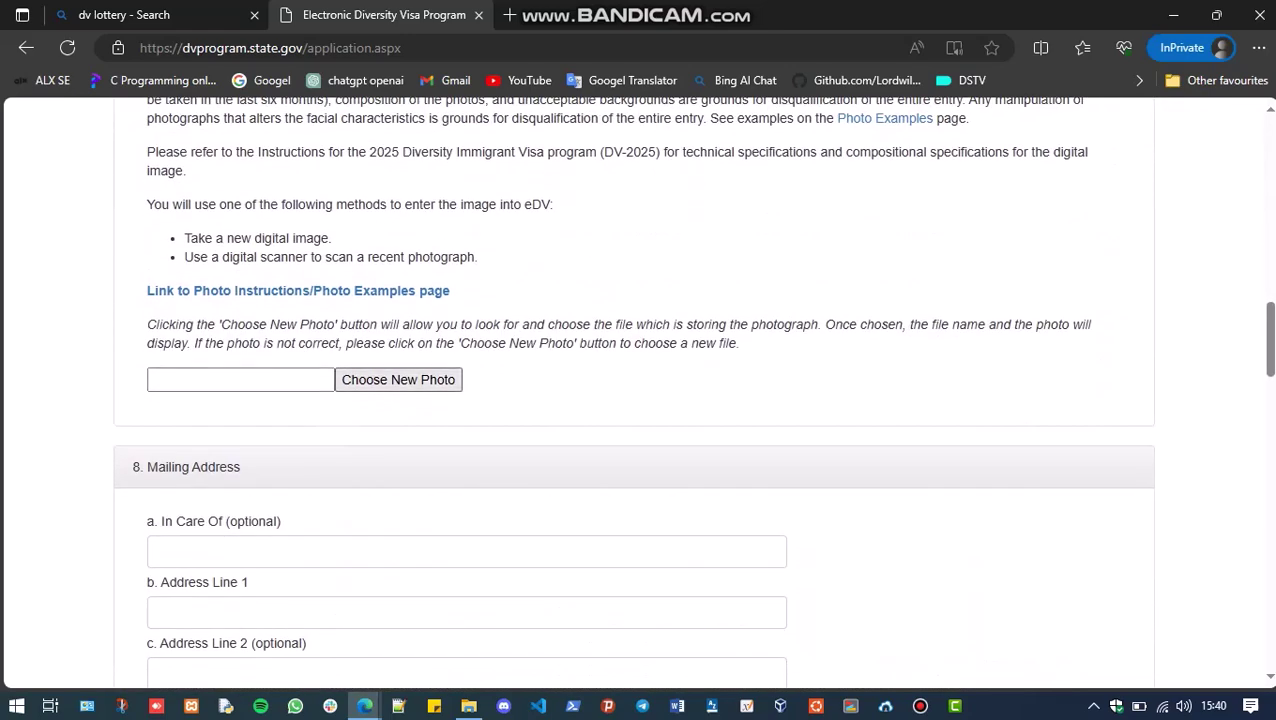
Upload 'Mine photo for DV' from Downloads as the entrant photograph
click(398, 379)
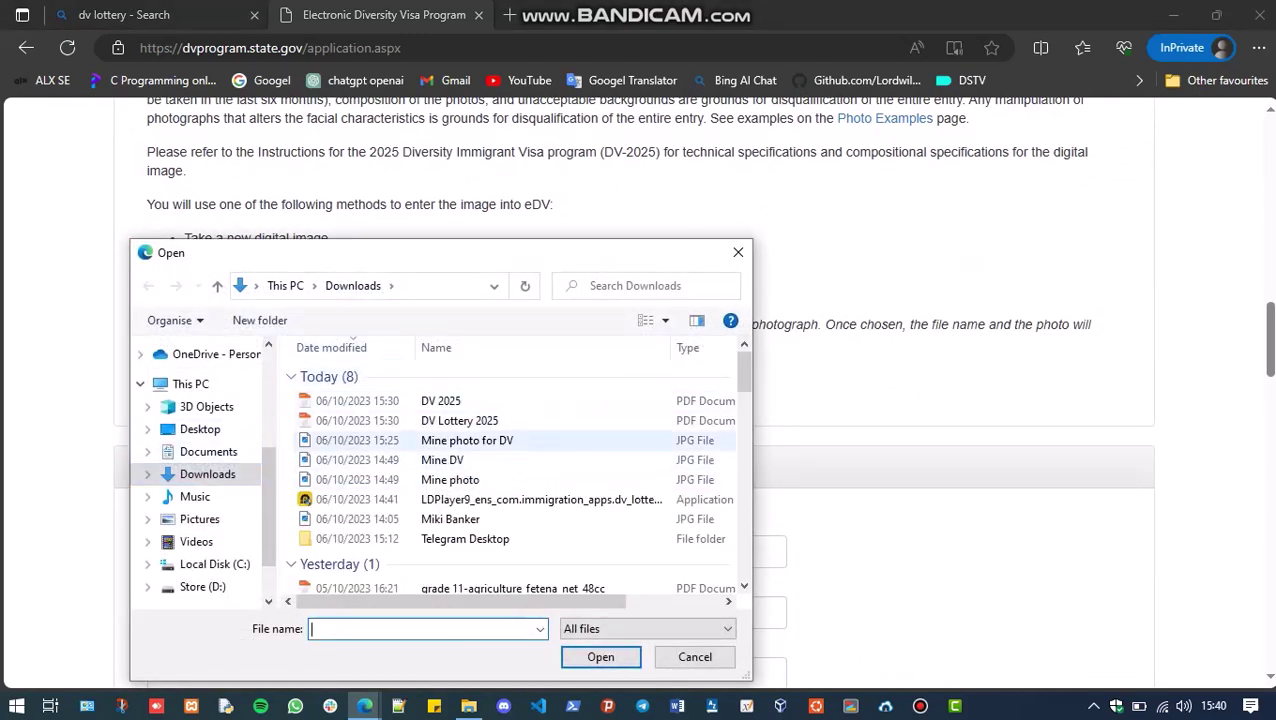
click(467, 440)
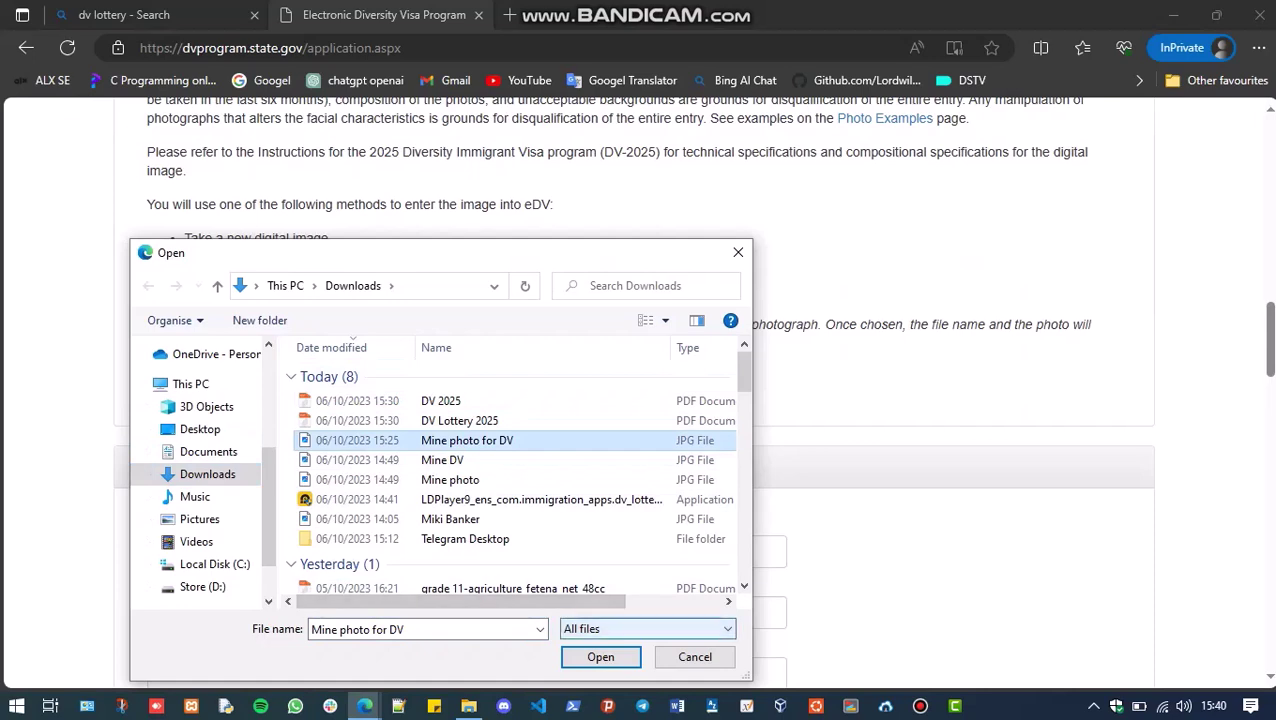
click(600, 657)
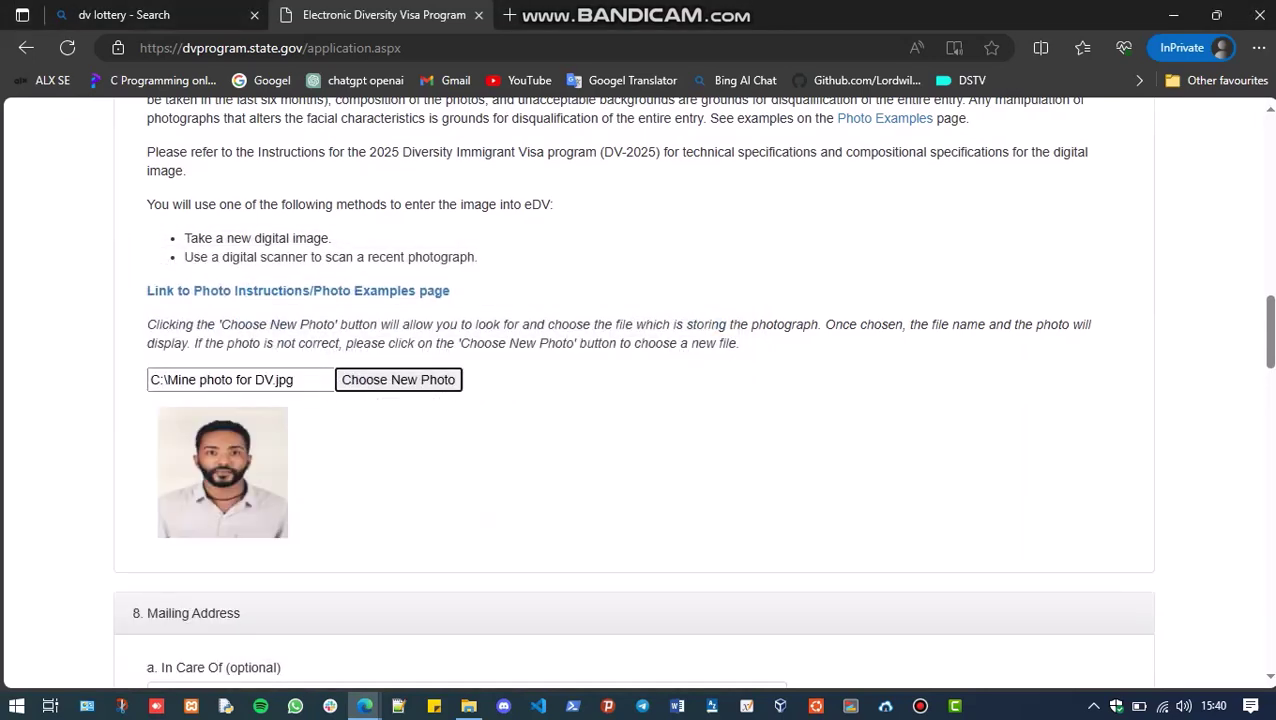
scroll(640, 400, down, 5)
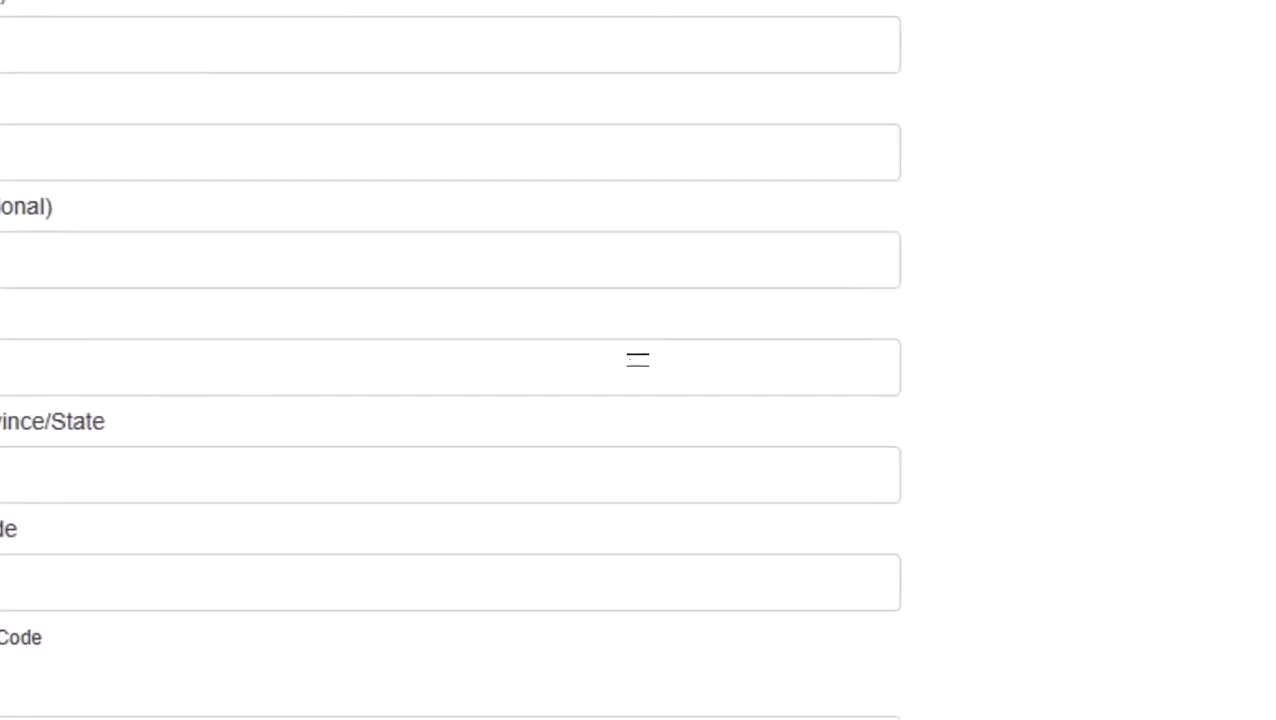
Fill in the first mailing address line and city/town Addis Ababa
click(160, 242)
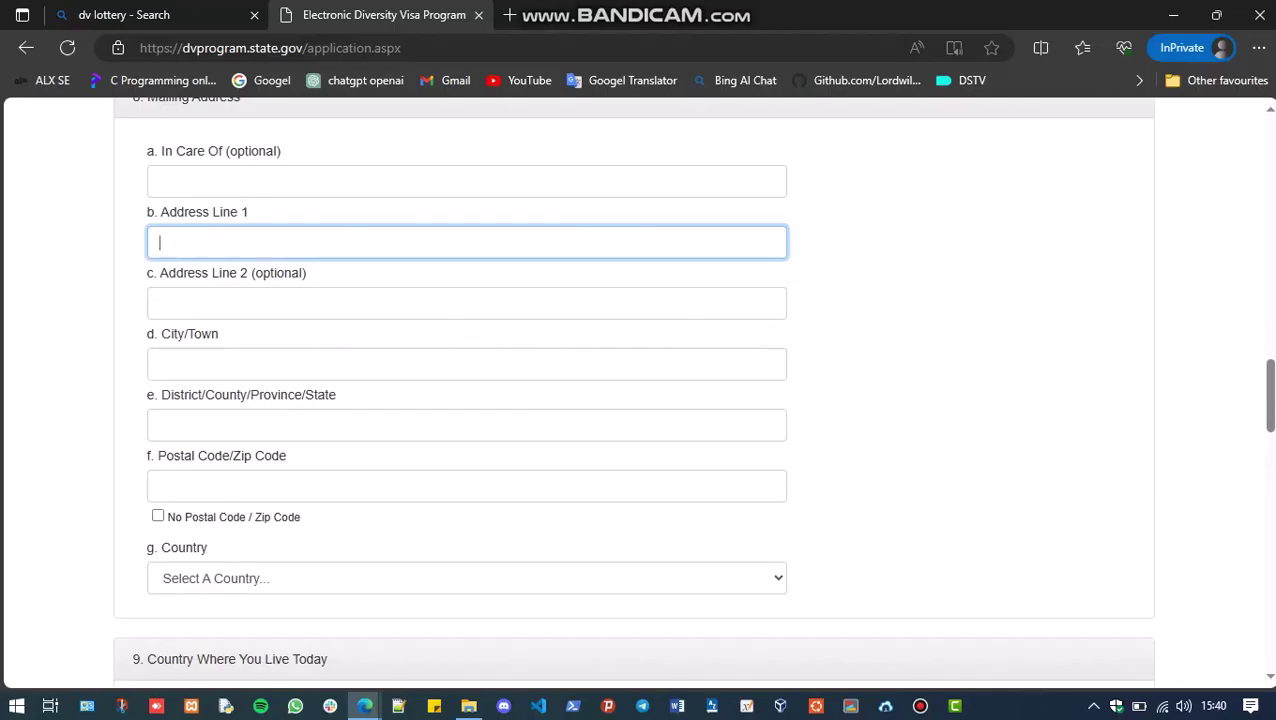
text(Ethiopia, Addis Ababa)
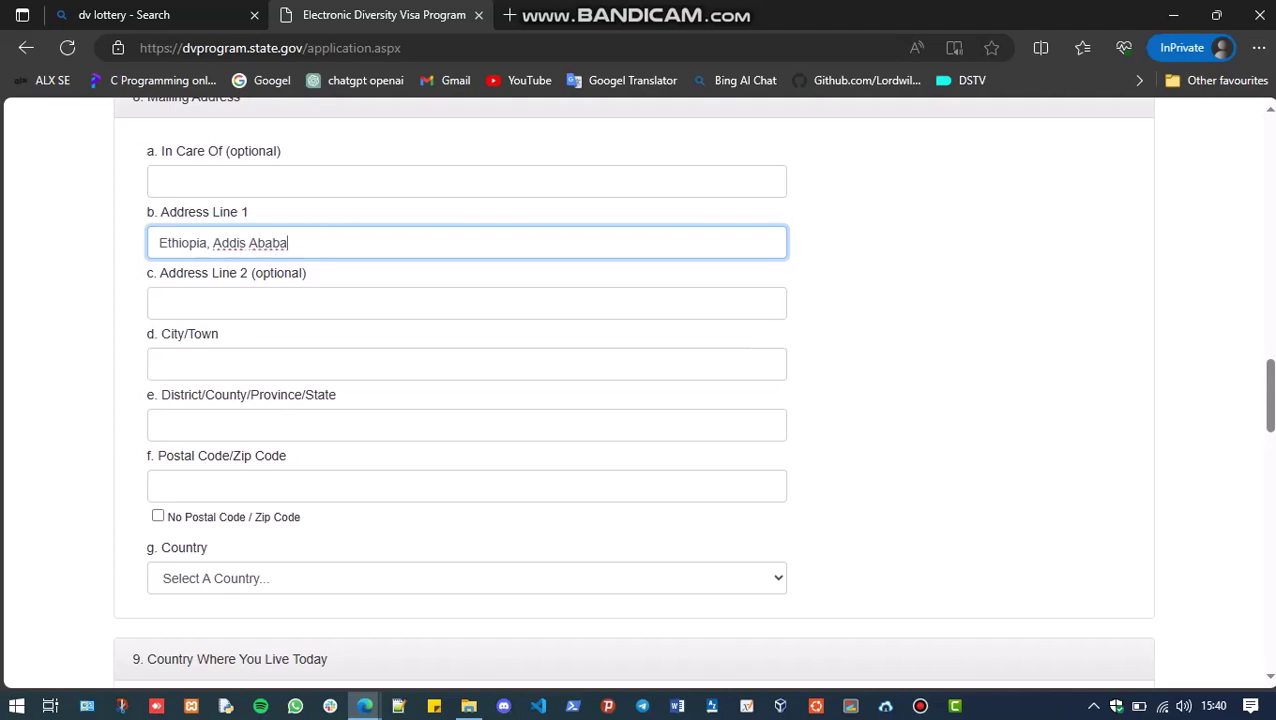
click(159, 364)
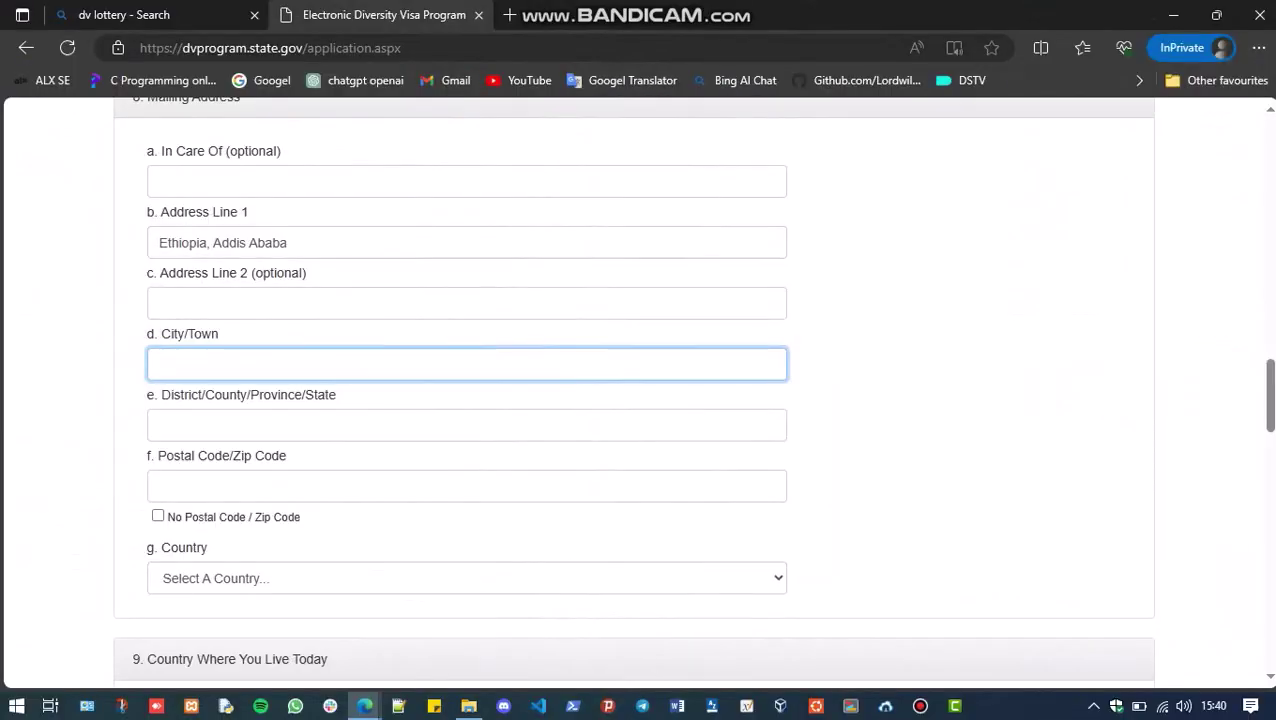
text(Addis Ababa)
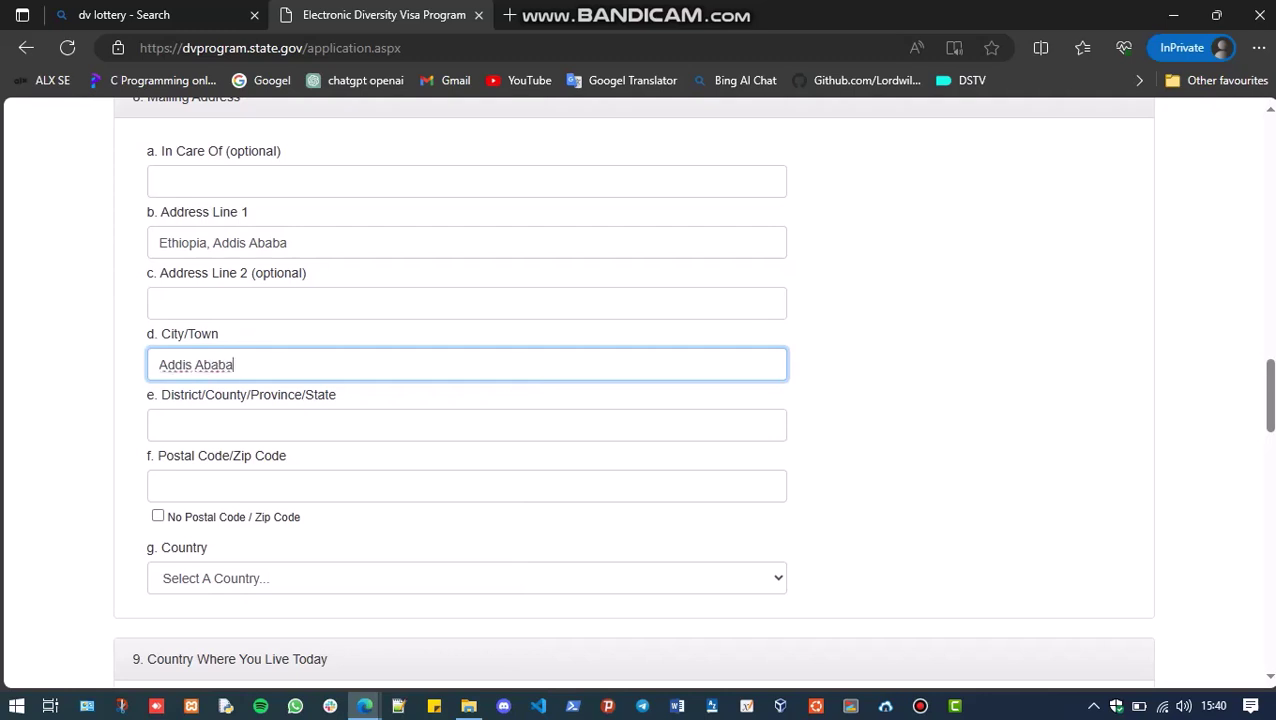
Set district to Ethiopia, postal code 1000, and choose Ethiopia as mailing country
click(466, 425)
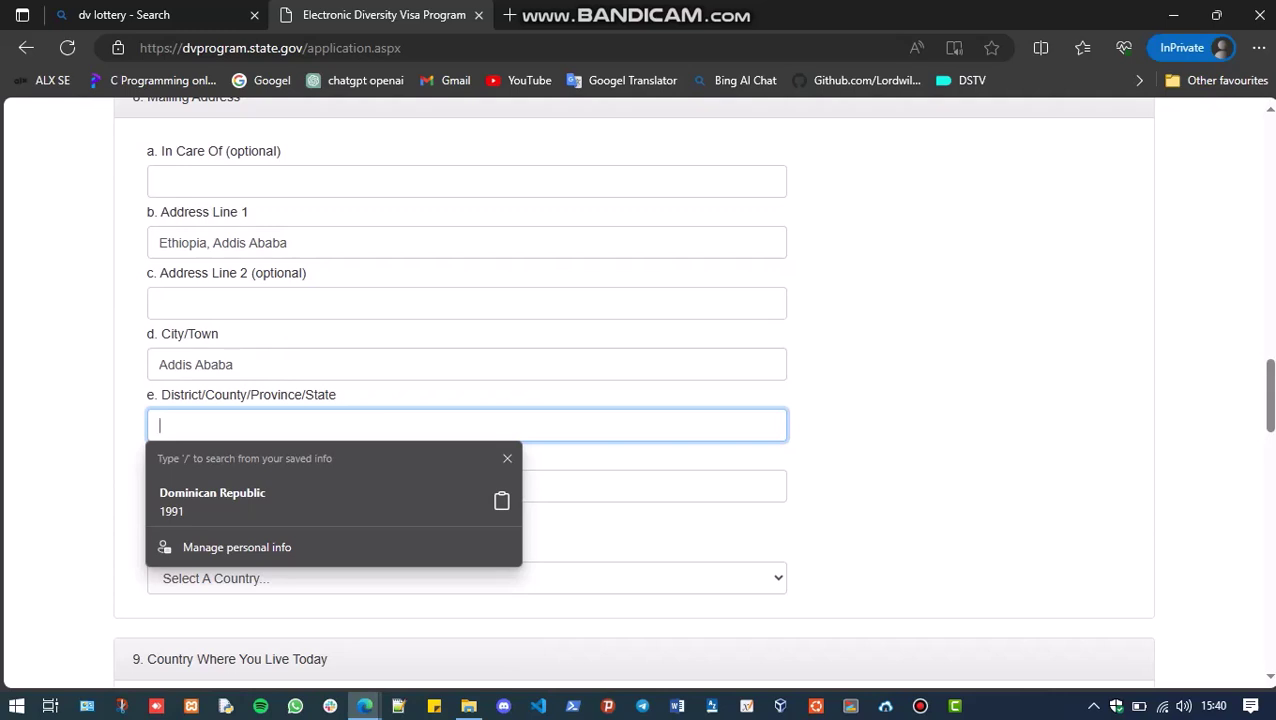
text(Ethiopia)
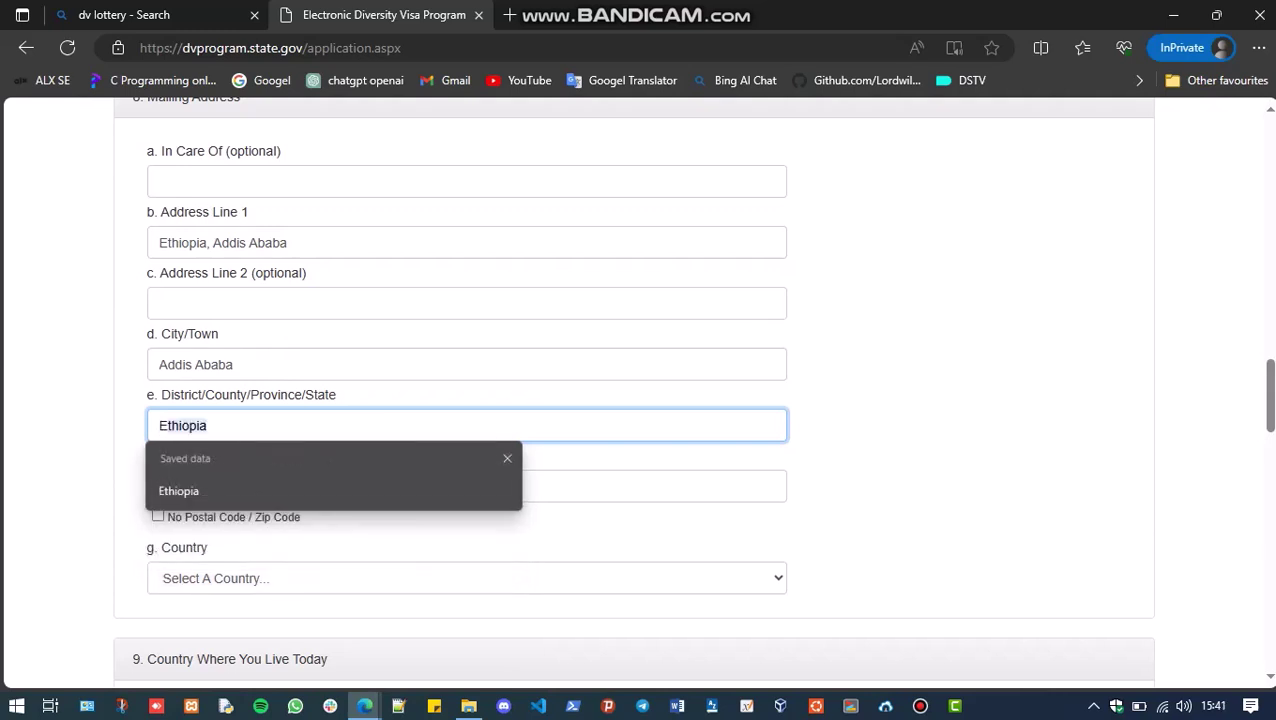
key(Down)
key(Return)
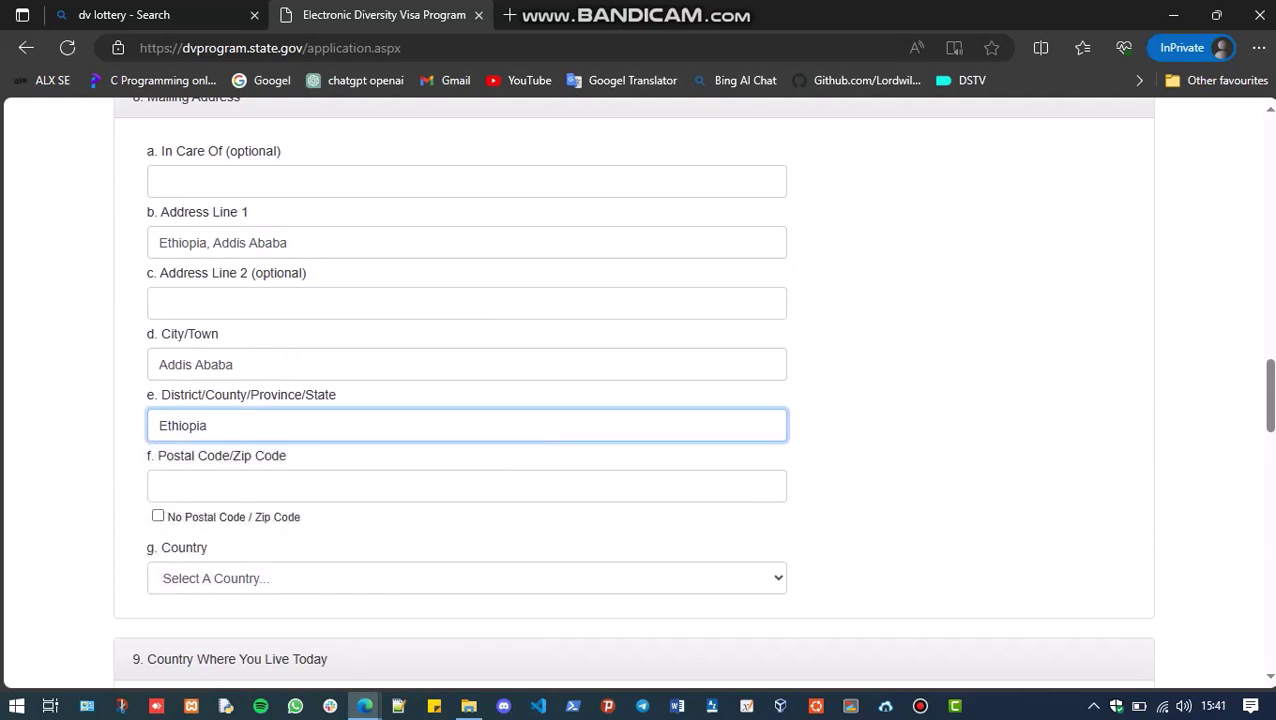
key(Tab)
text(1000)
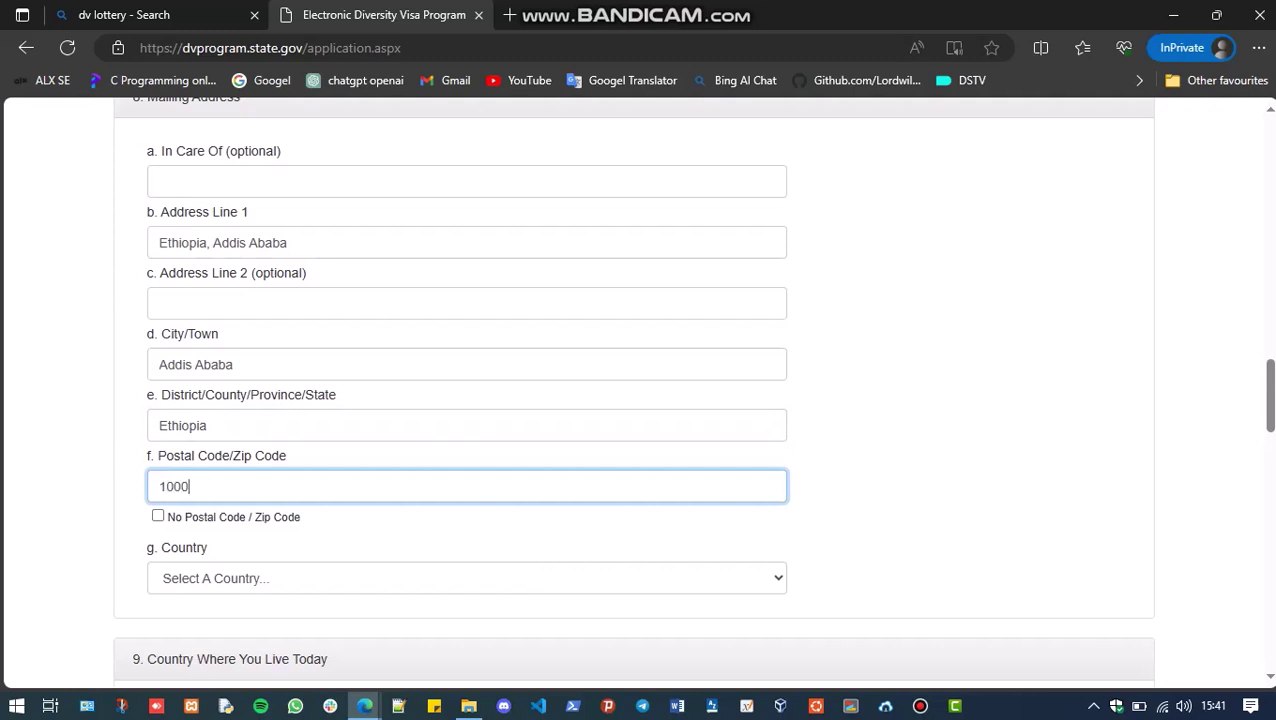
key(Tab)
key(Tab)
key(alt+Down)
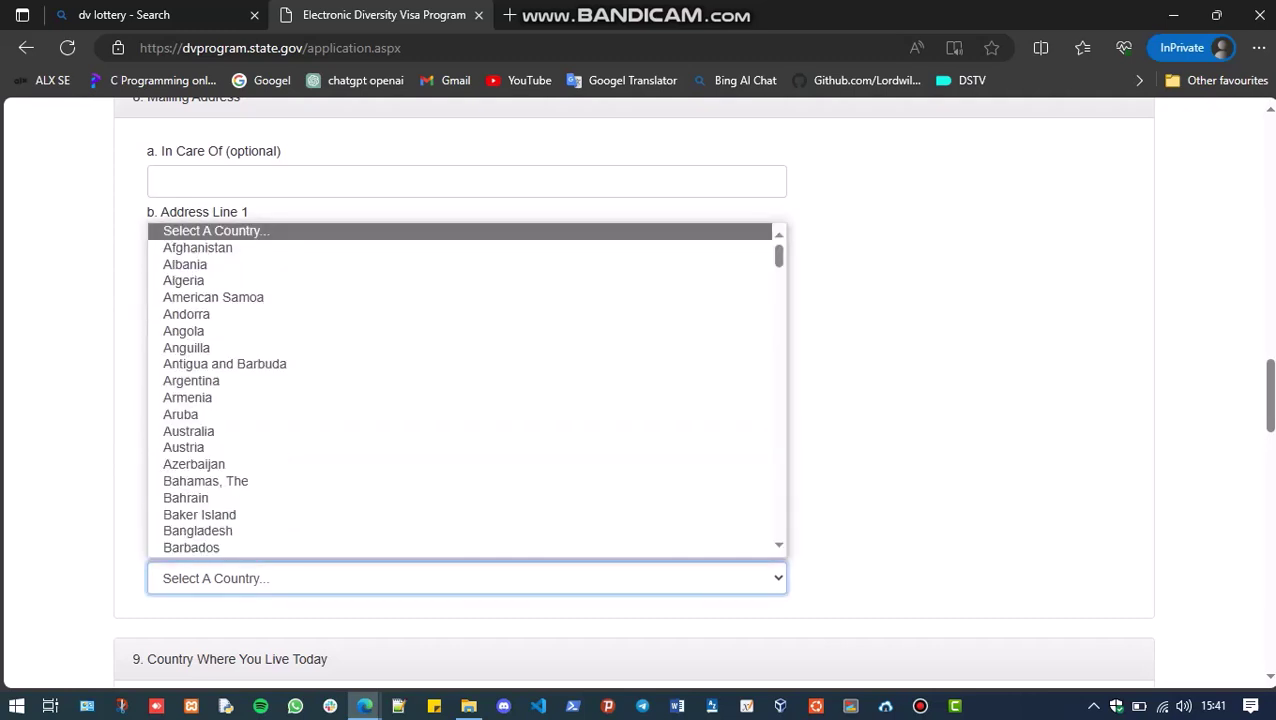
text(eth)
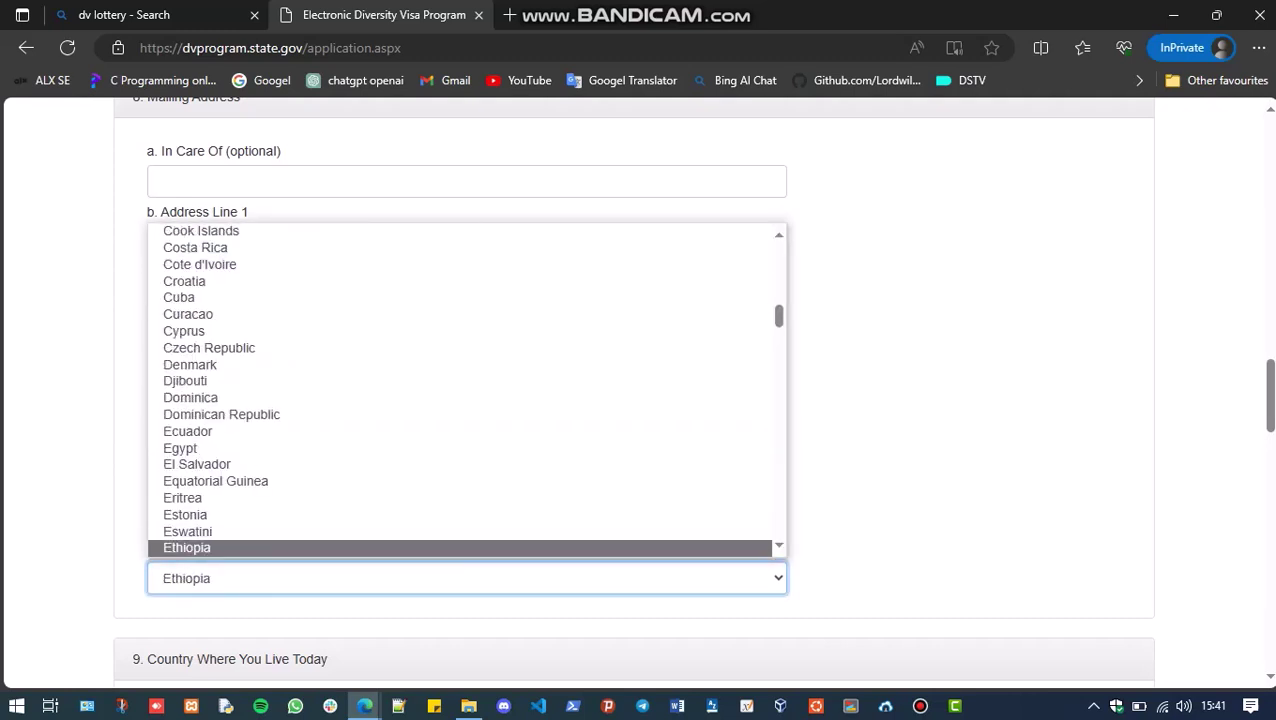
key(Return)
Reselect Ethiopia as mailing country and choose Ethiopia as the country where you live today
text(f)
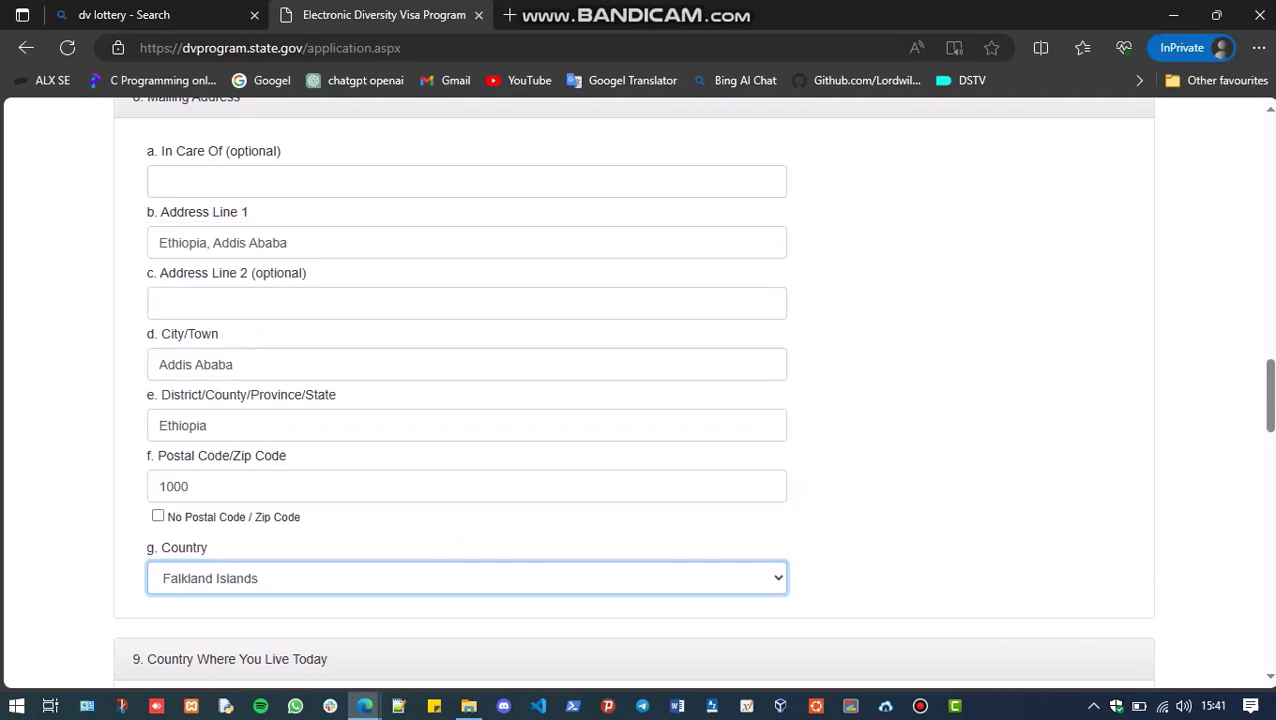
text(eth)
scroll(638, 390, down, 2)
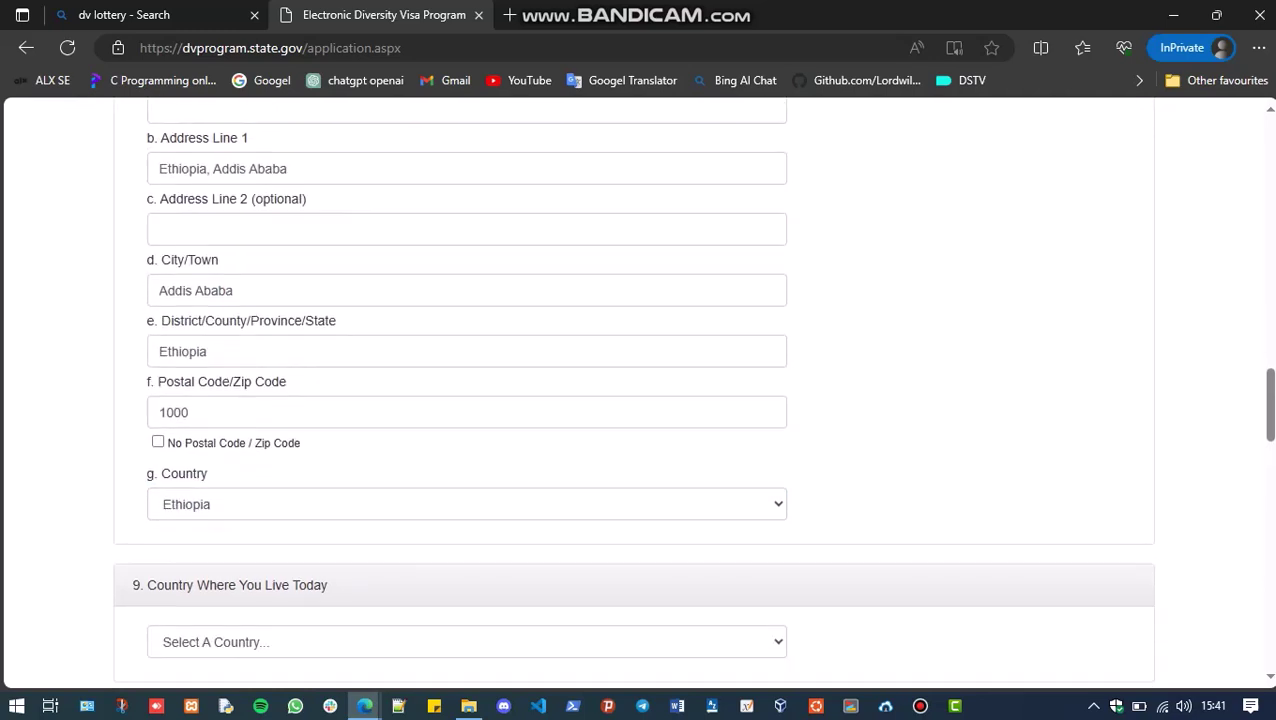
scroll(638, 390, down, 1)
click(466, 420)
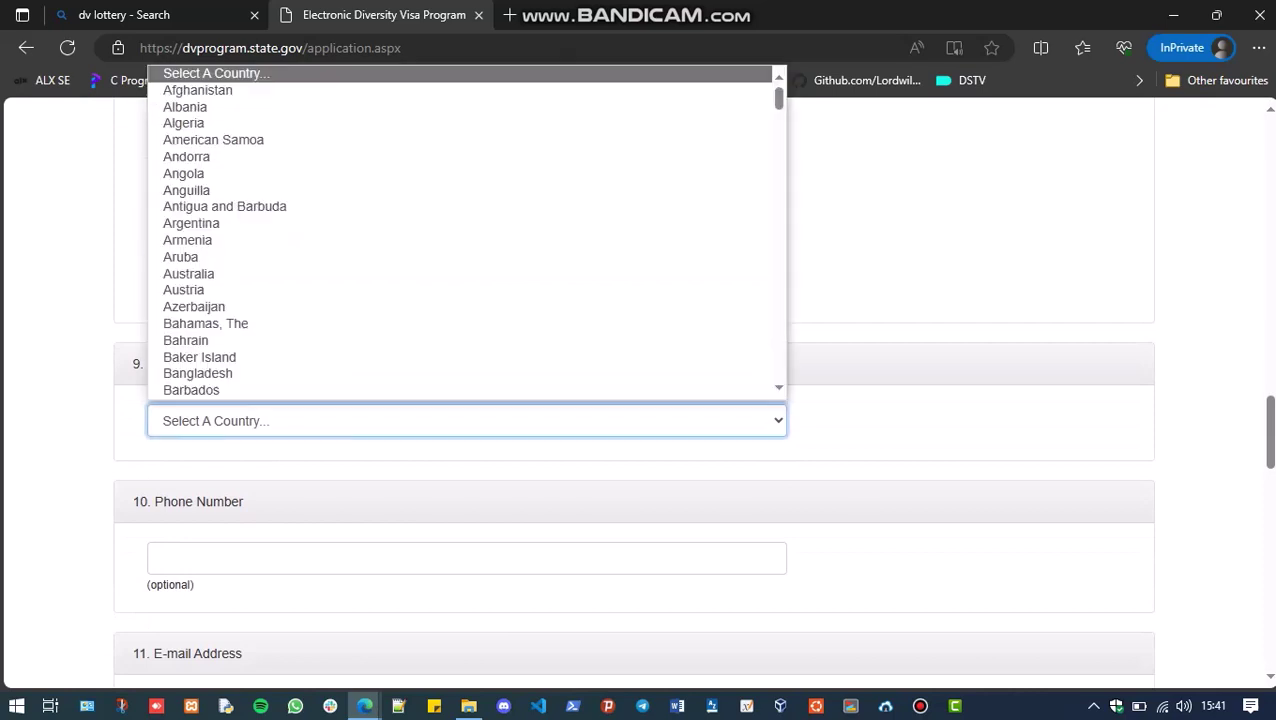
text(eth)
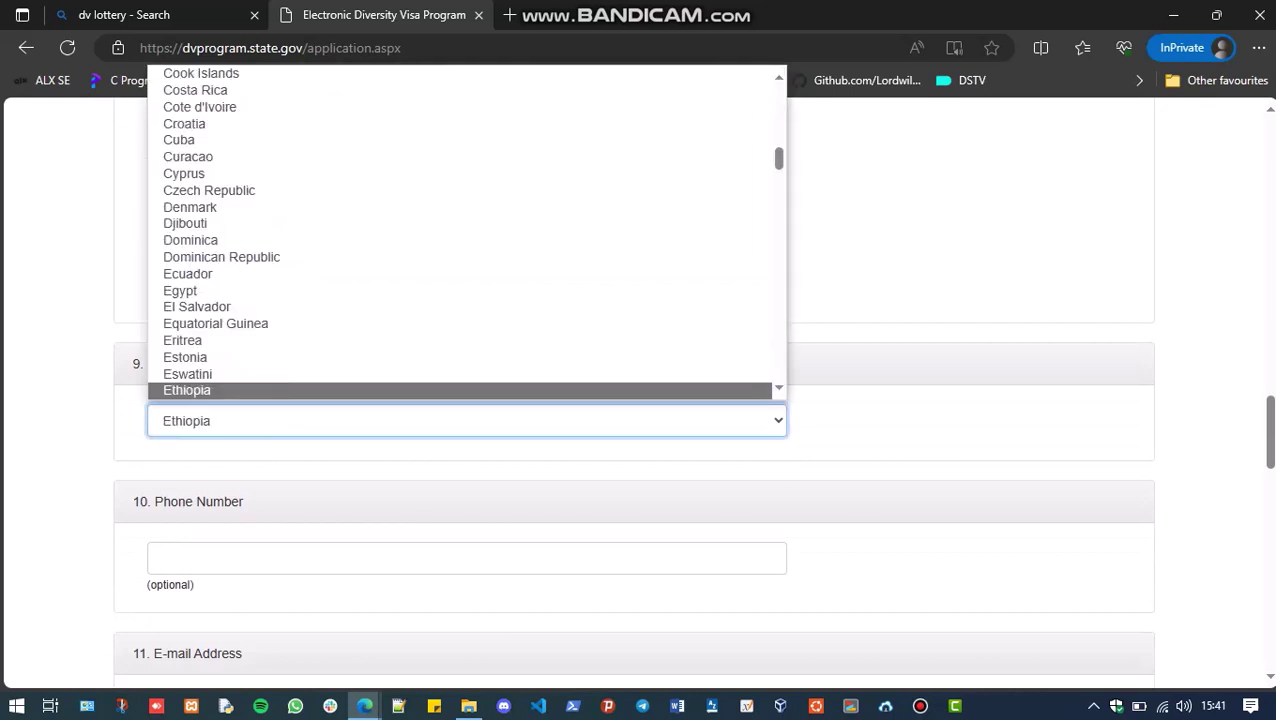
key(Return)
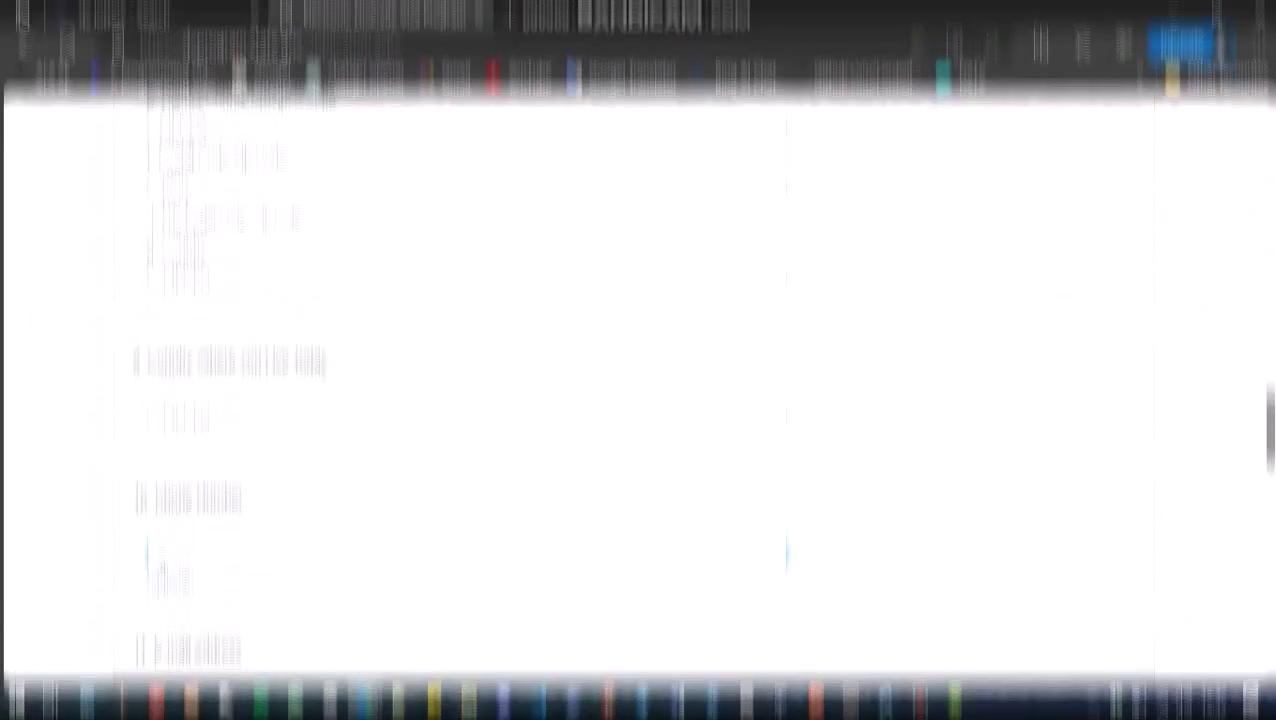
Enter the entrant's phone number, correcting its final digits
key(Tab)
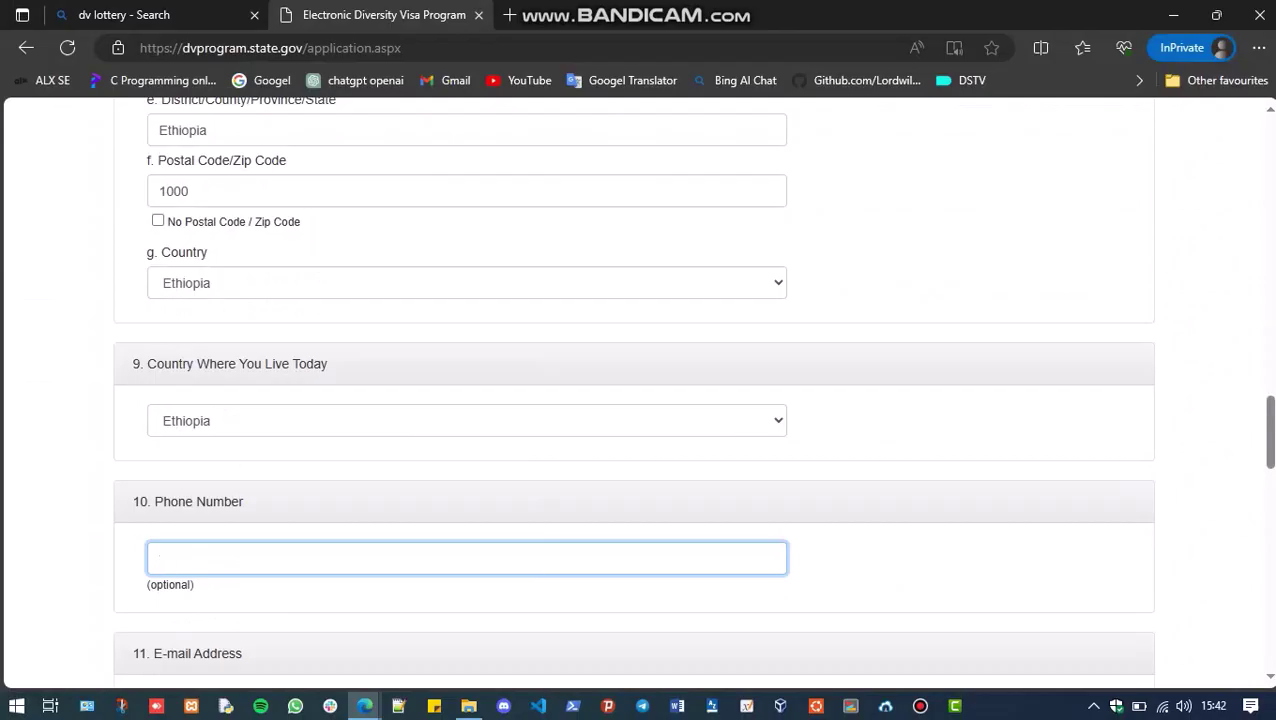
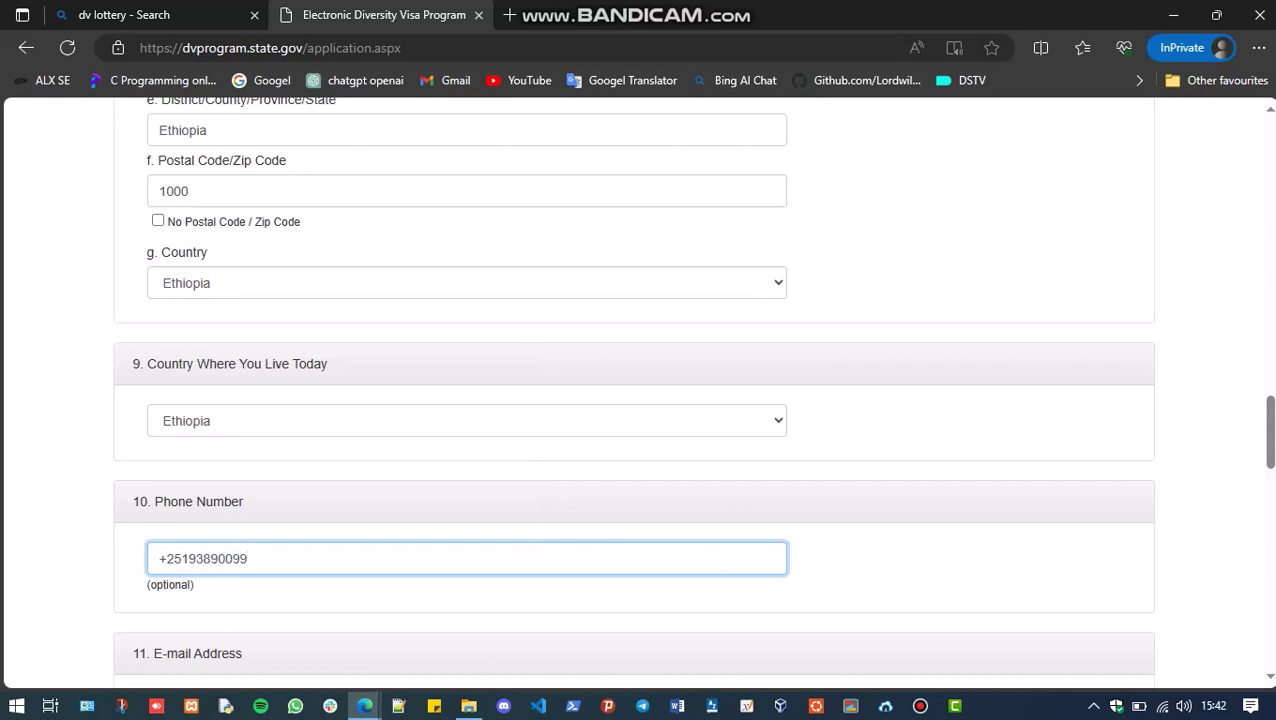
Fill in the entrant's e-mail address and its confirmation field
scroll(640, 400, down, 2)
scroll(640, 400, down, 2)
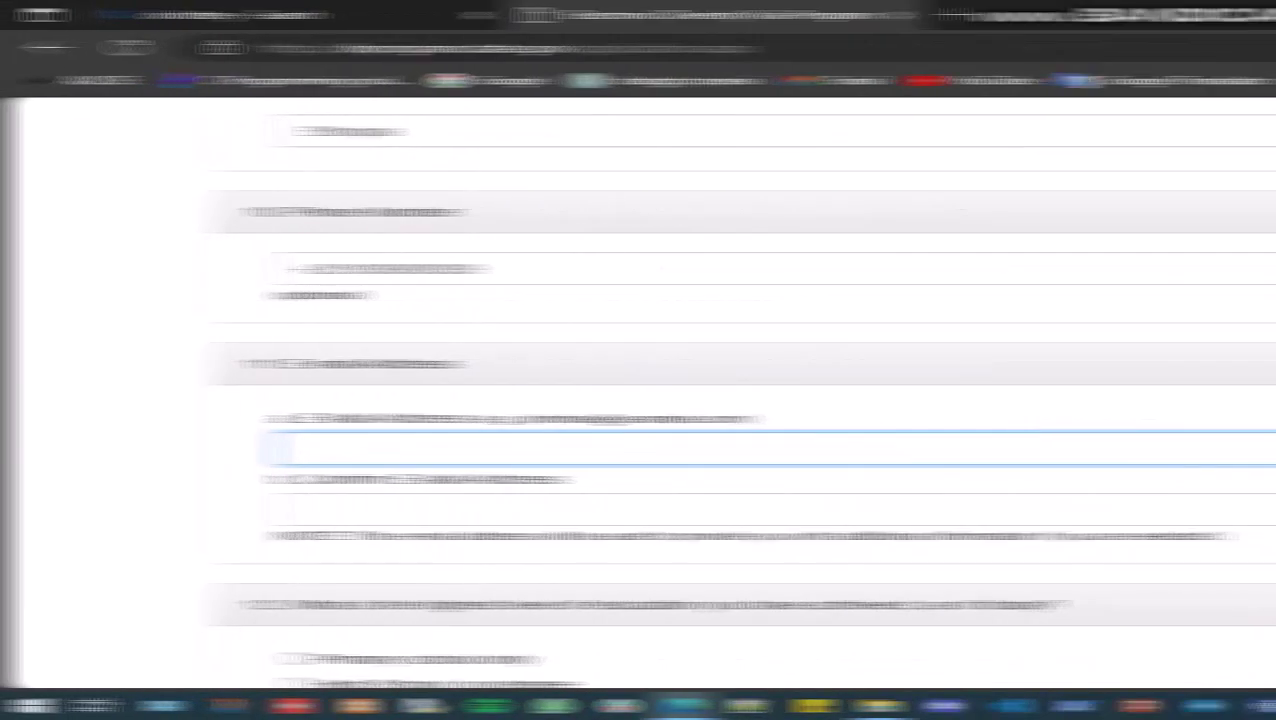
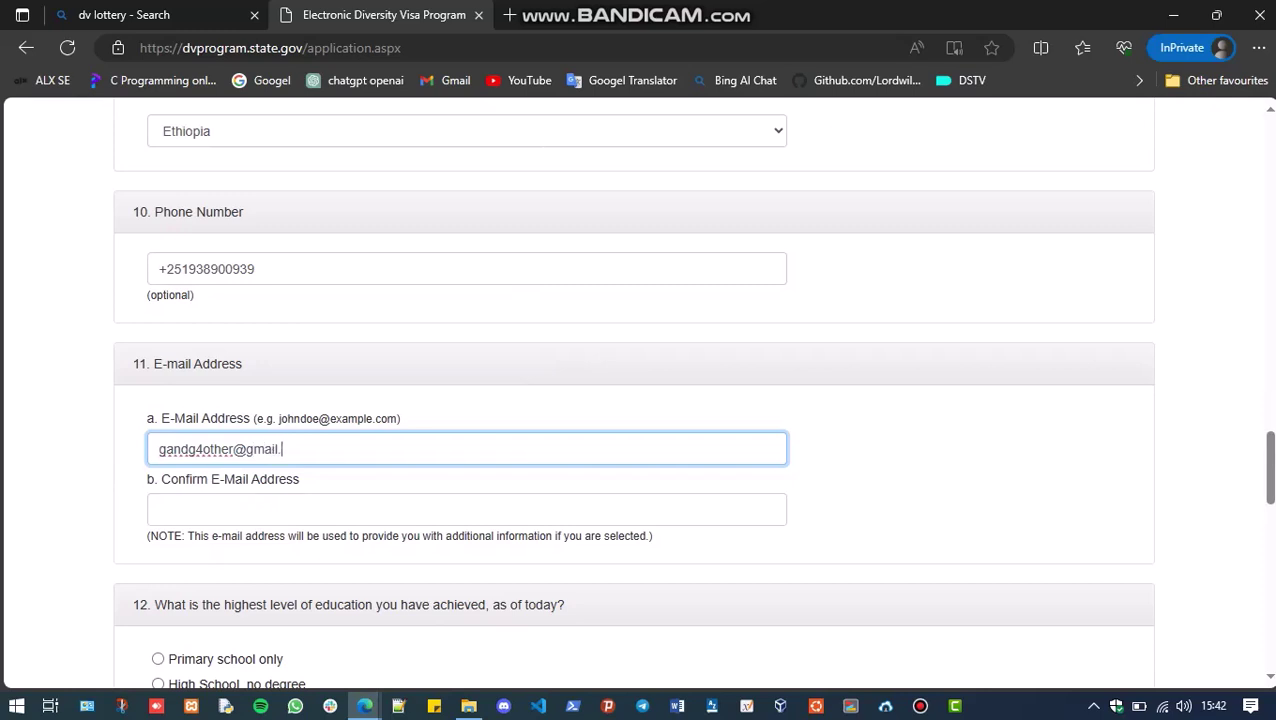
key(ctrl+a)
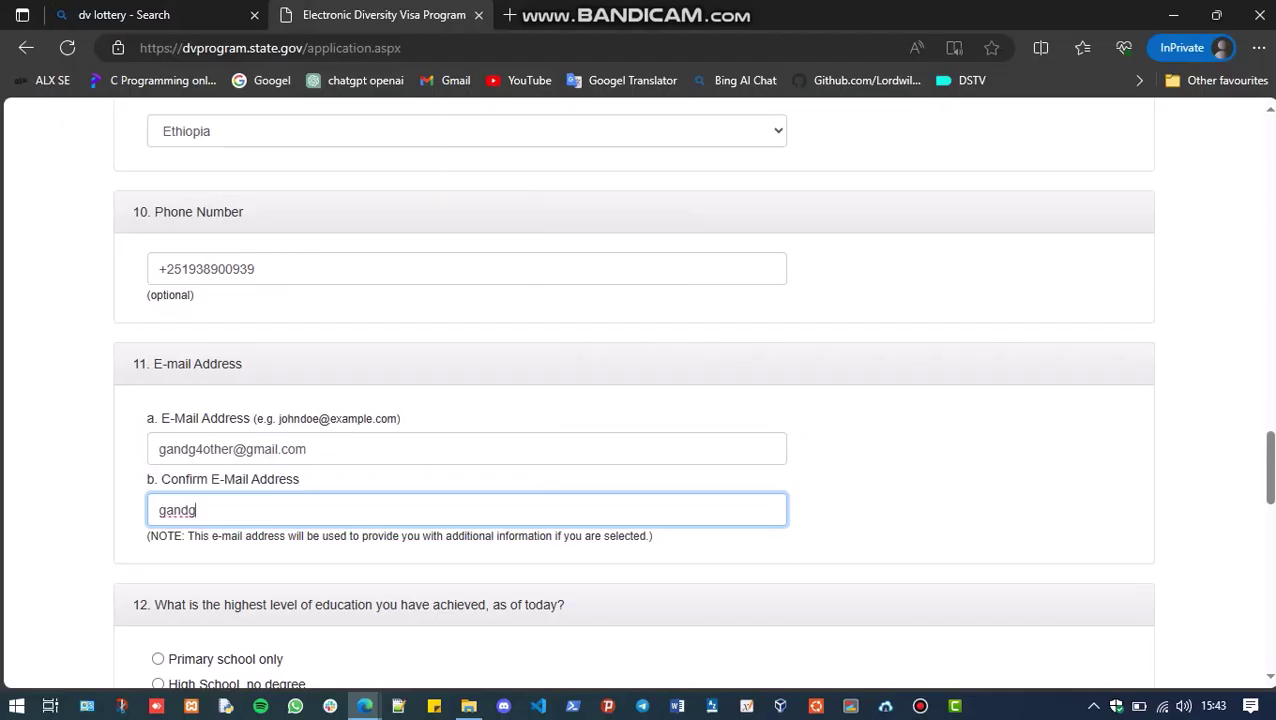
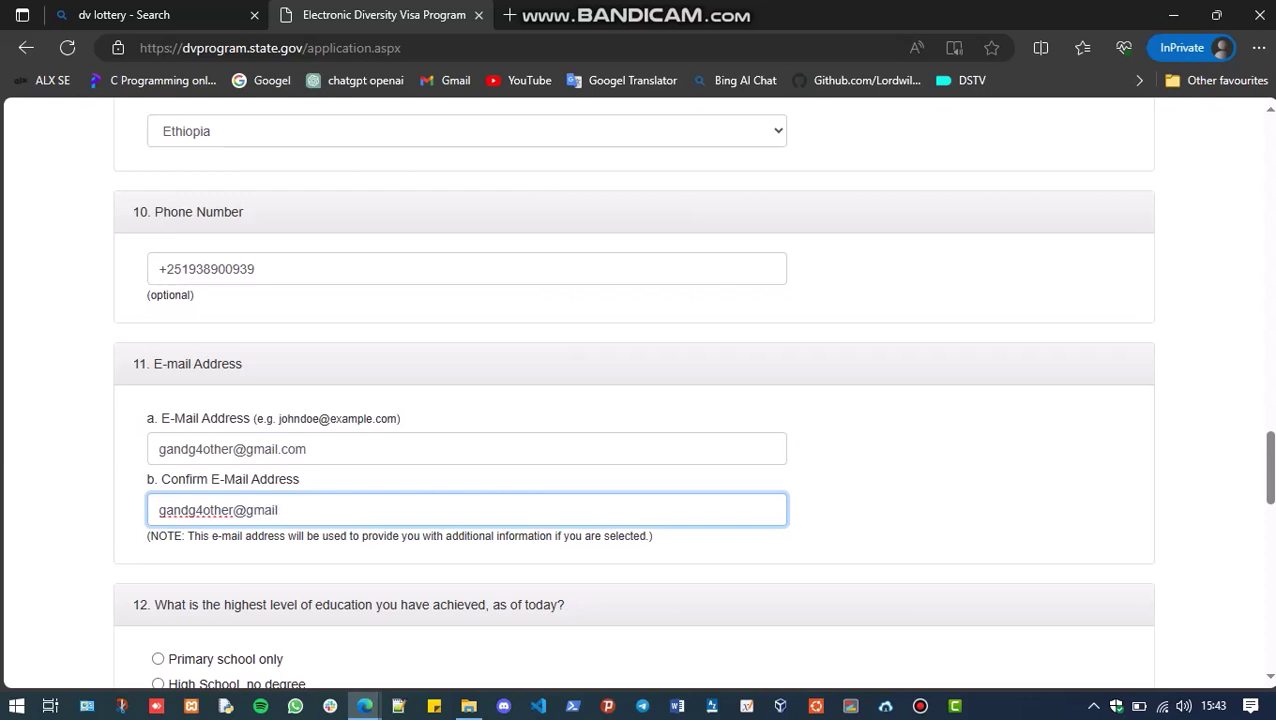
Select Master's Degree as education and Unmarried as marital status, then select the Number of Children box
scroll(640, 390, down, 4)
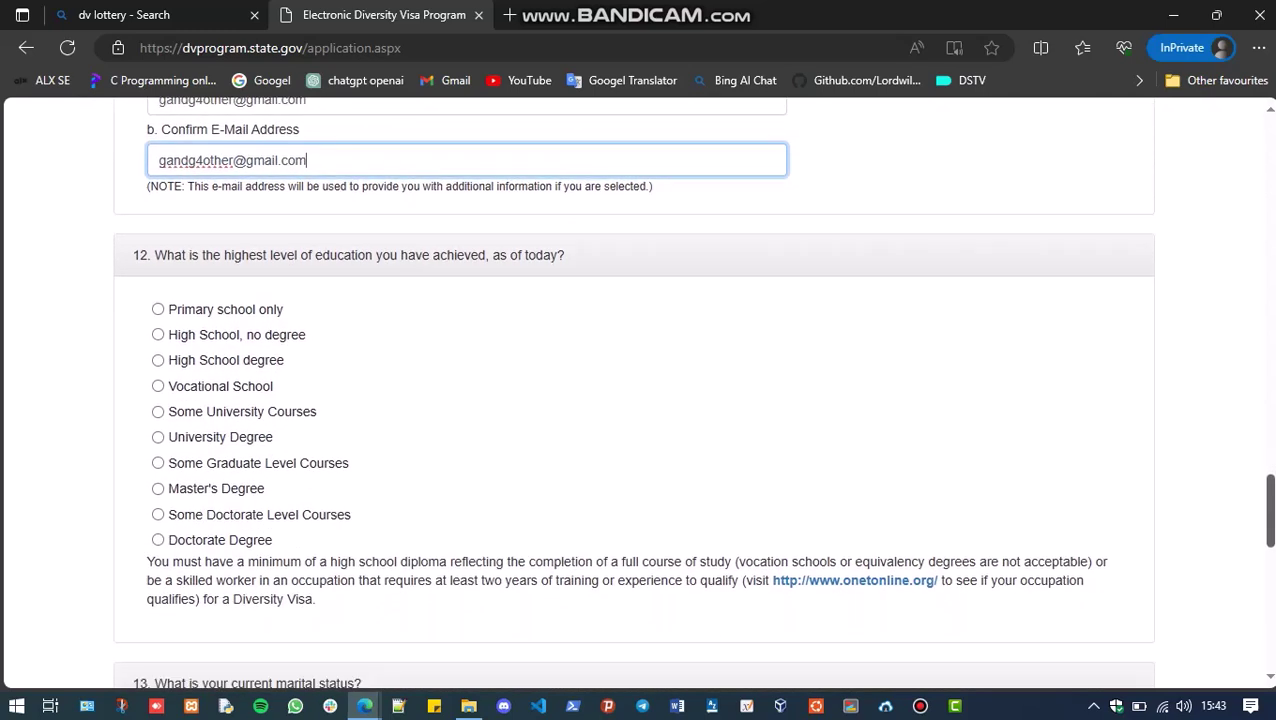
drag(221, 488, 230, 488)
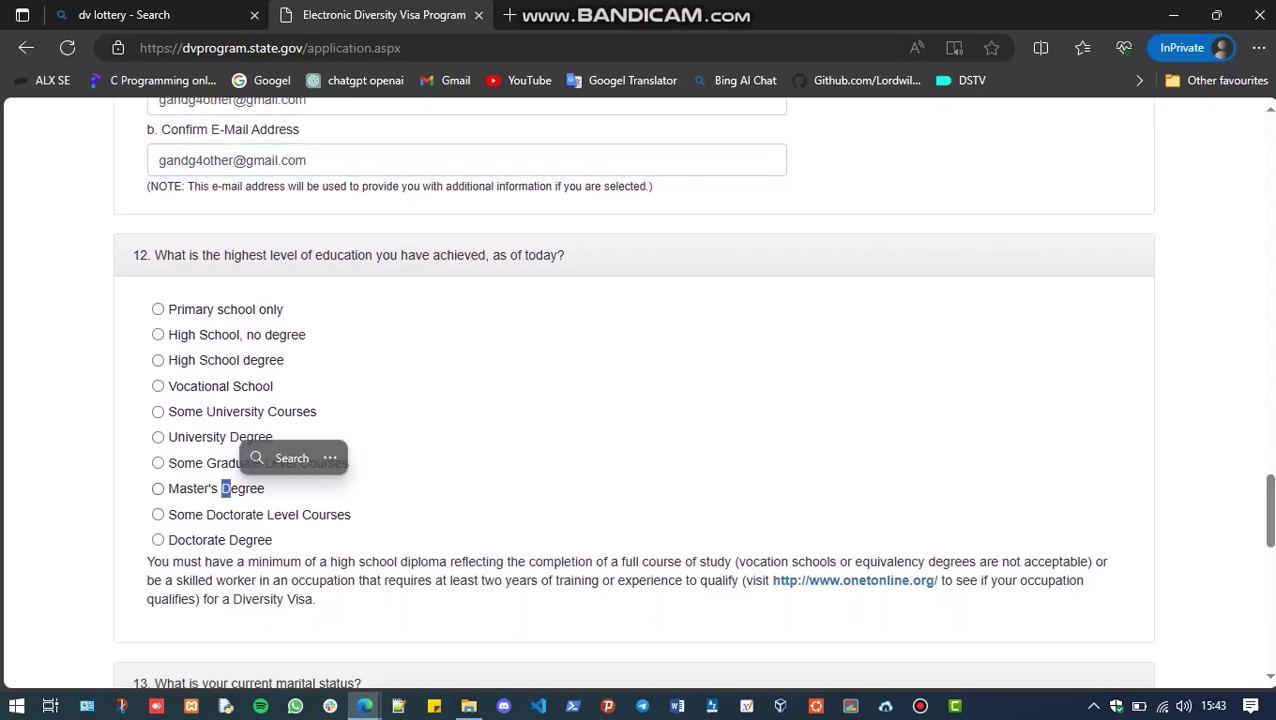
click(158, 488)
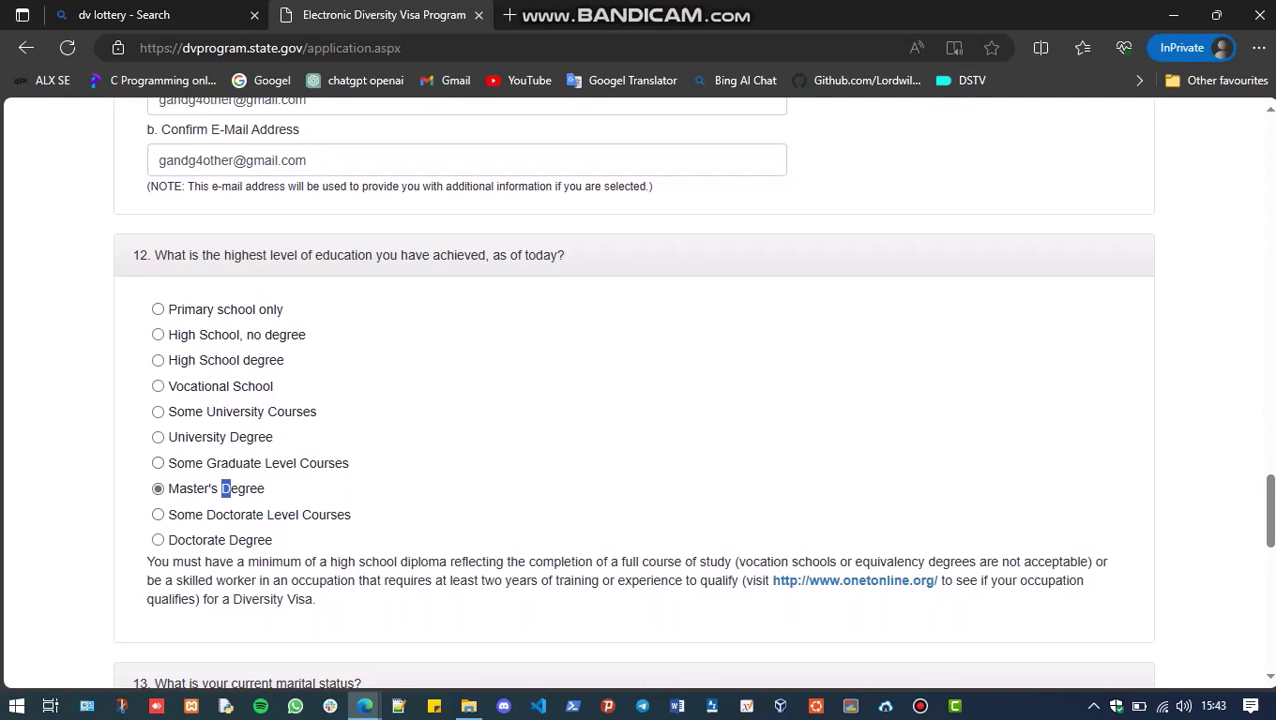
scroll(633, 390, down, 4)
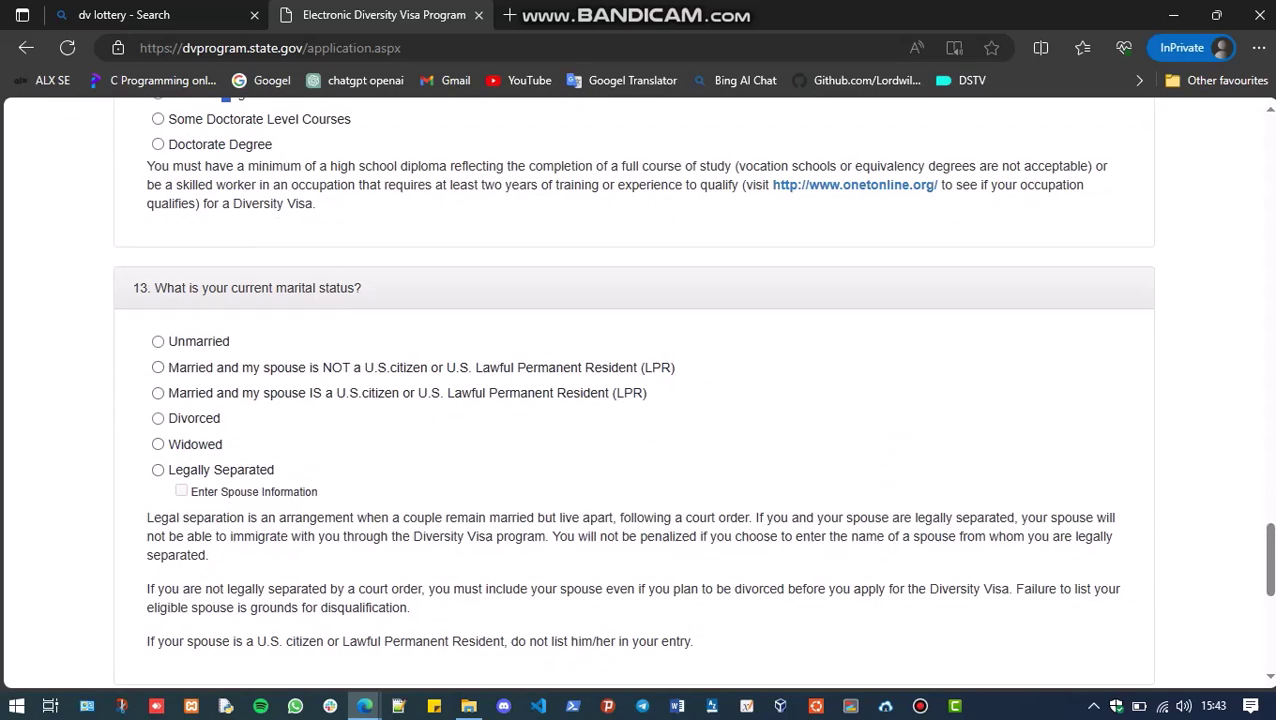
click(158, 341)
scroll(633, 390, down, 4)
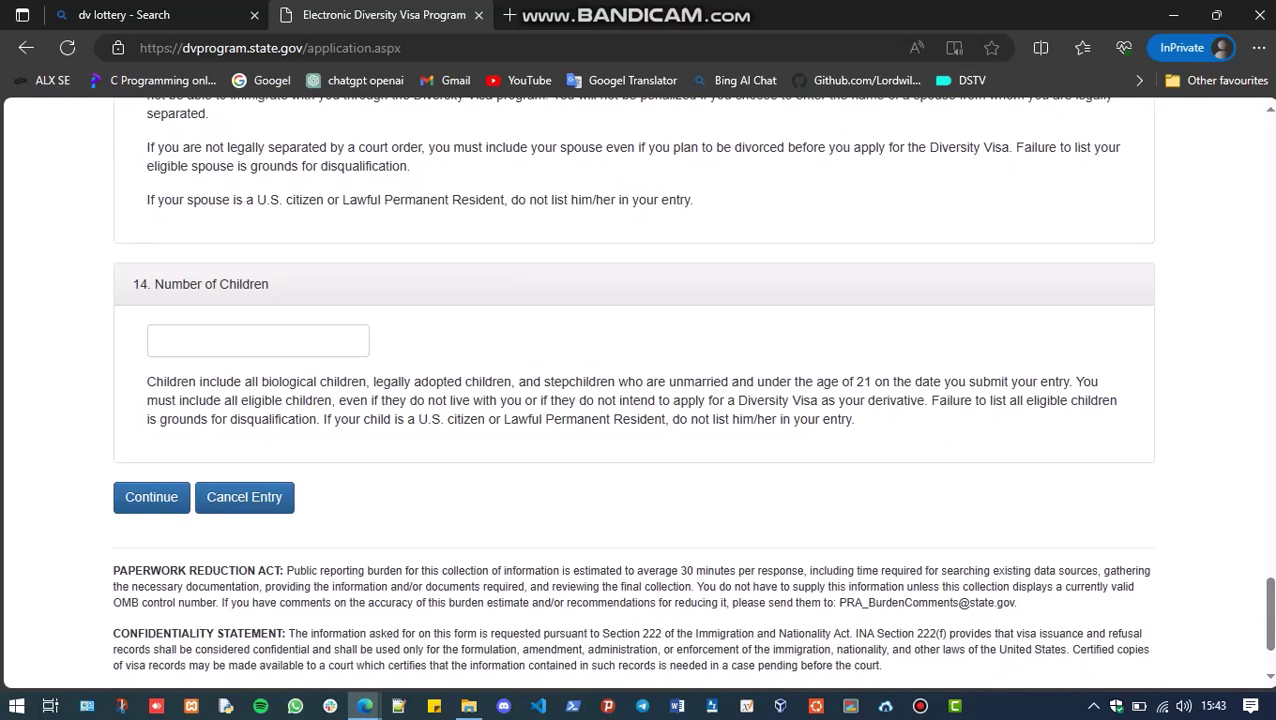
click(258, 341)
Enter 0 children and continue to the Part One review page
text(0)
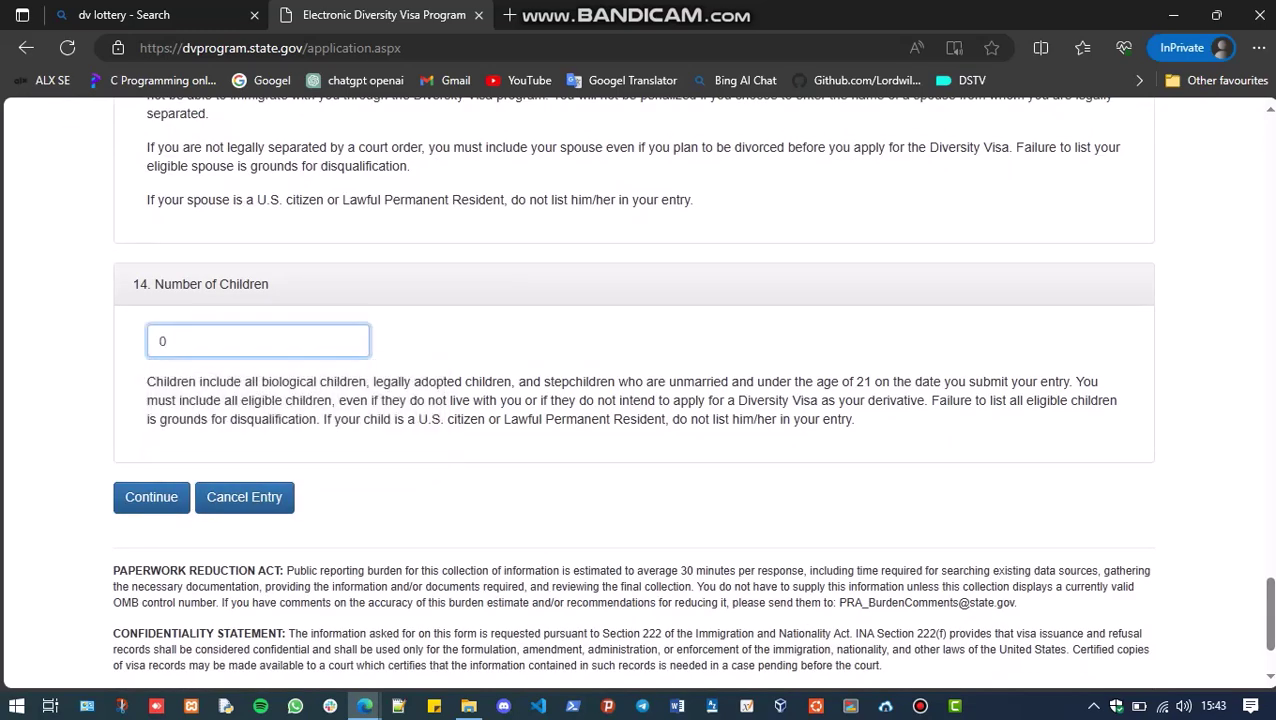
click(151, 497)
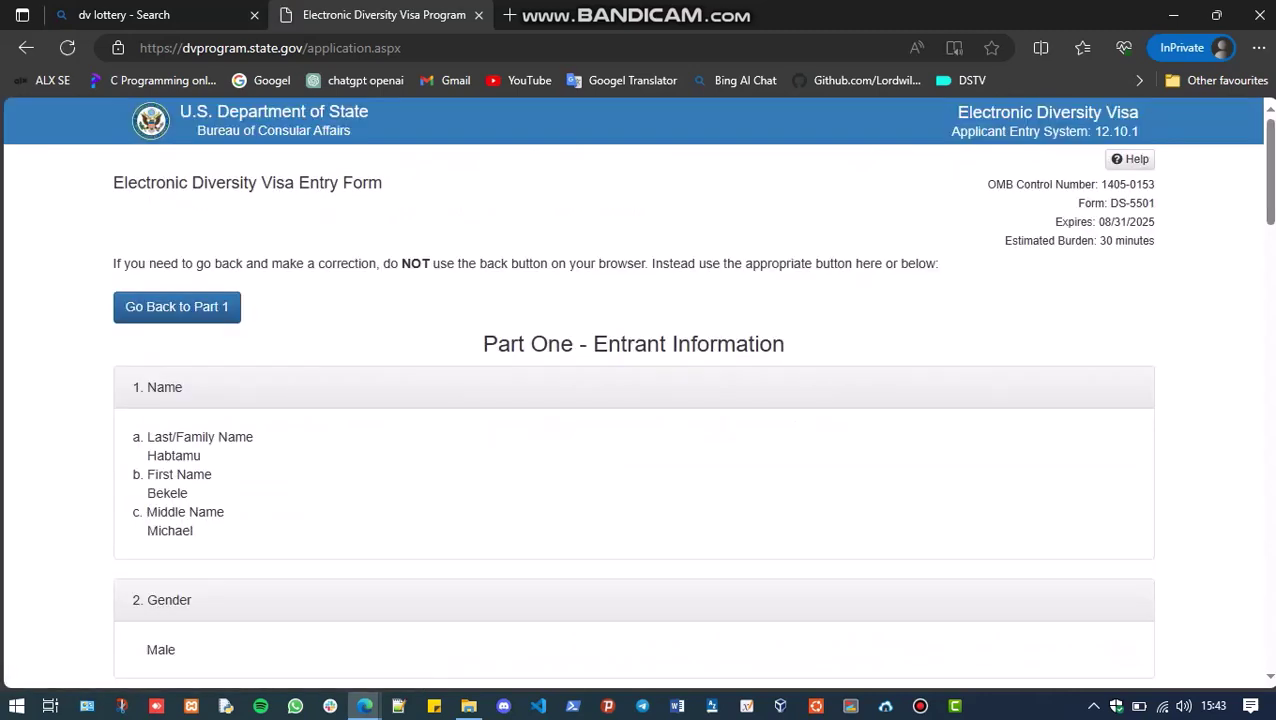
scroll(638, 390, down, 5)
scroll(638, 390, up, 5)
Scroll through the entry summary, checking each section, down to the Submit button
scroll(633, 400, down, 5)
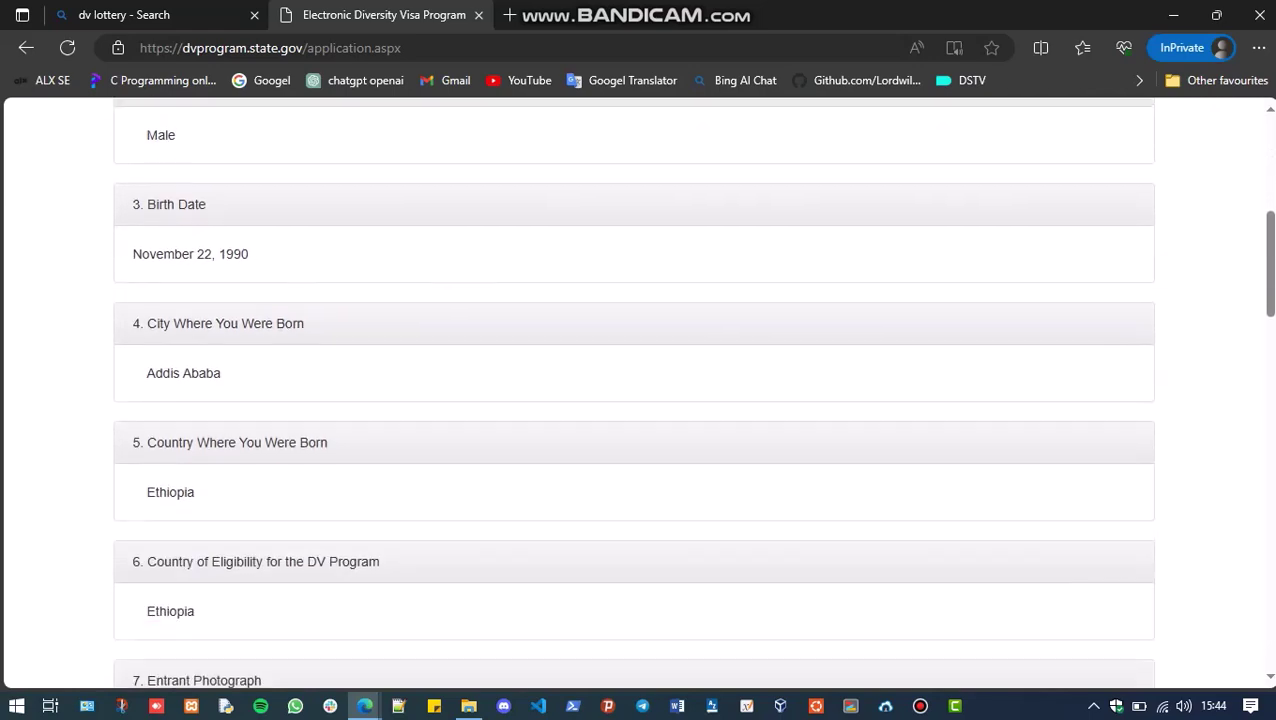
scroll(633, 400, down, 5)
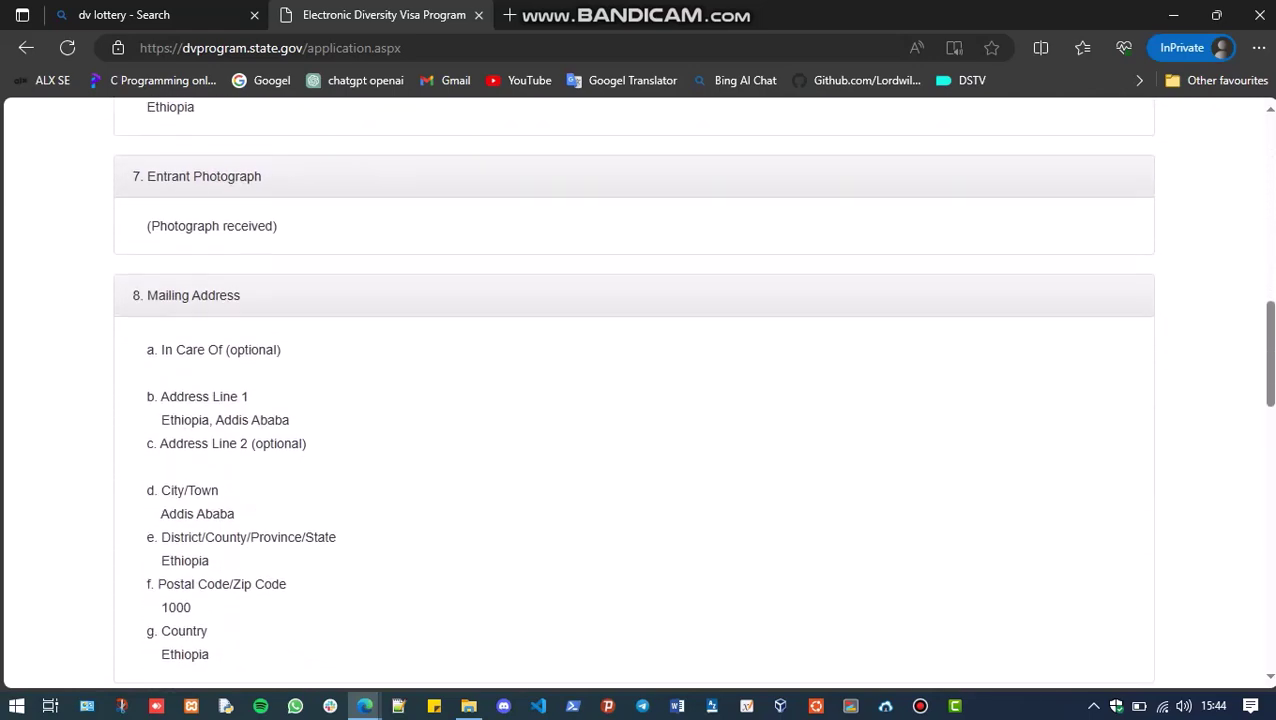
scroll(633, 400, down, 6)
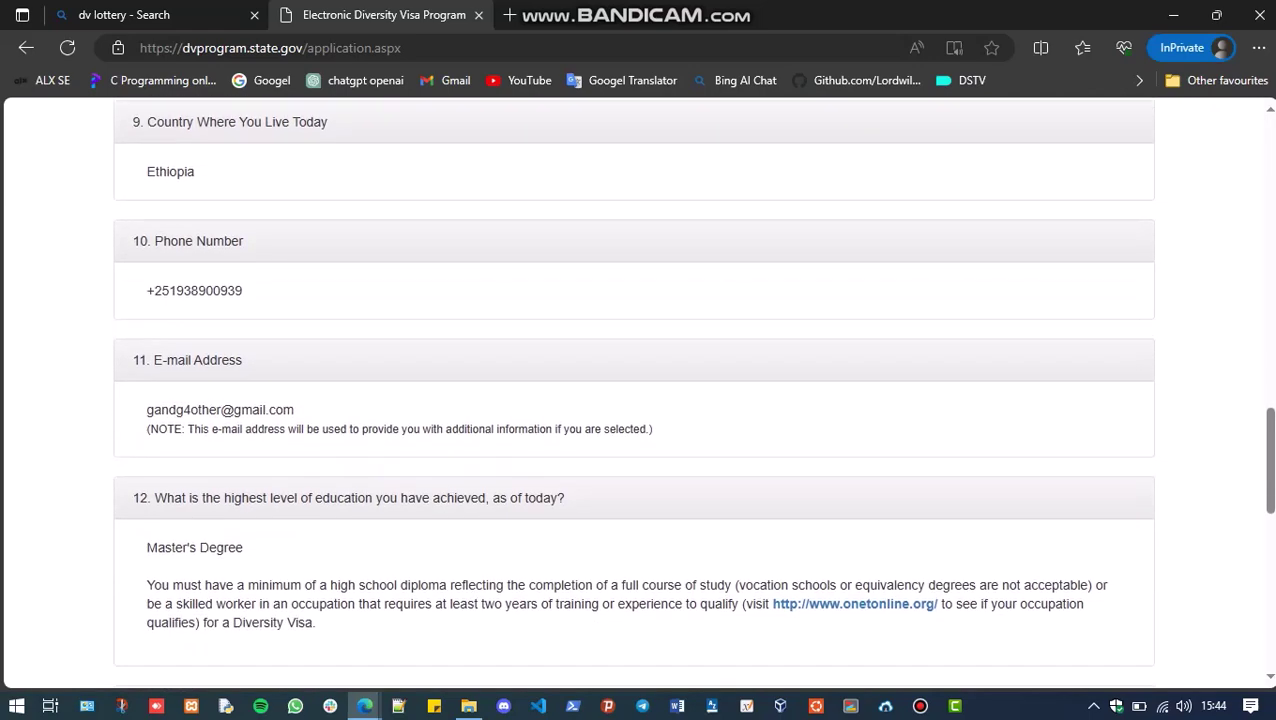
scroll(633, 400, down, 5)
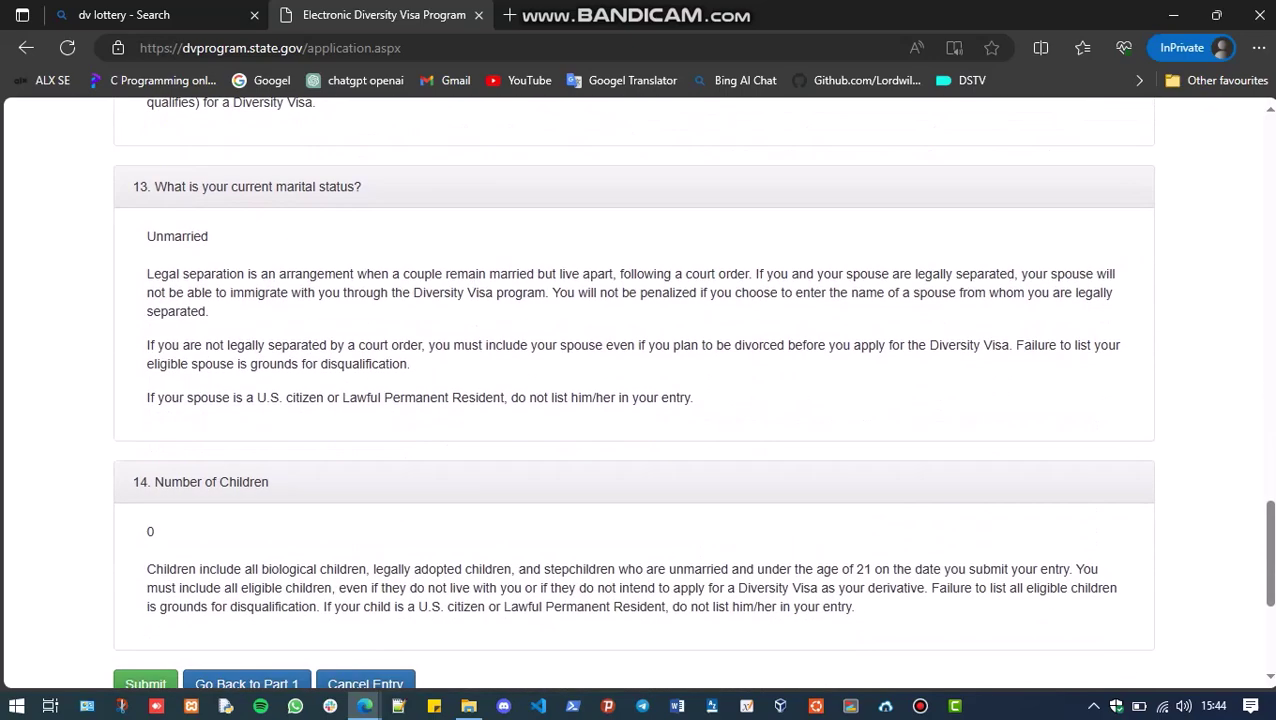
scroll(633, 400, down, 2)
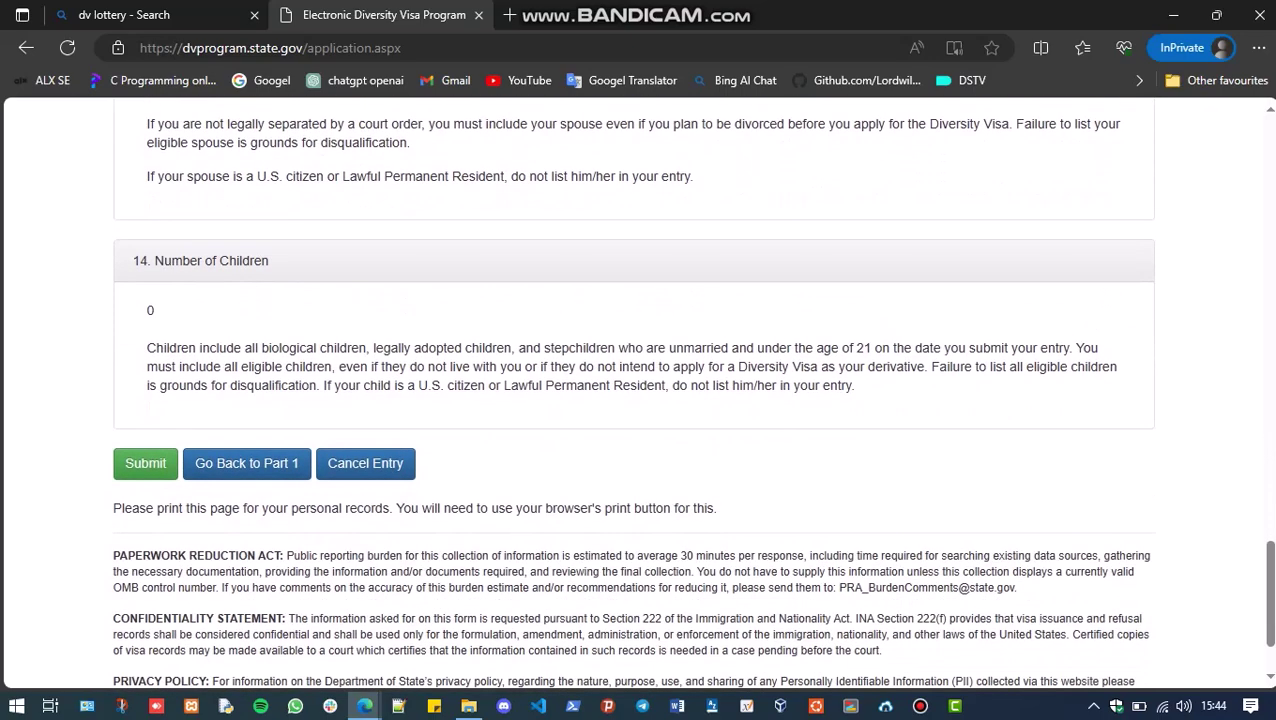